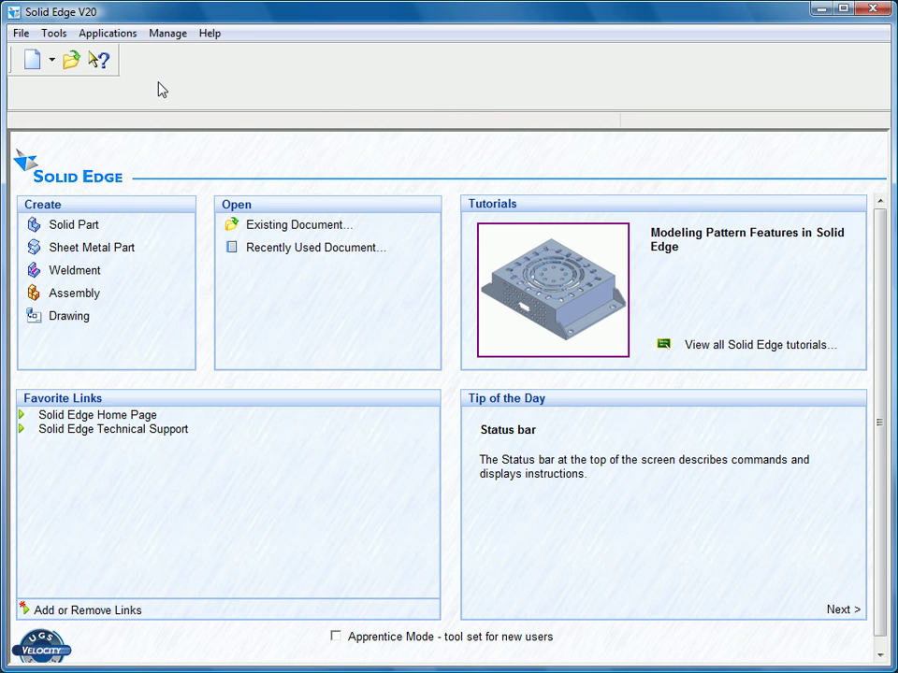
# Open the existing part file DoubleBkt.par from the start screen.
pyautogui.click(256, 224)
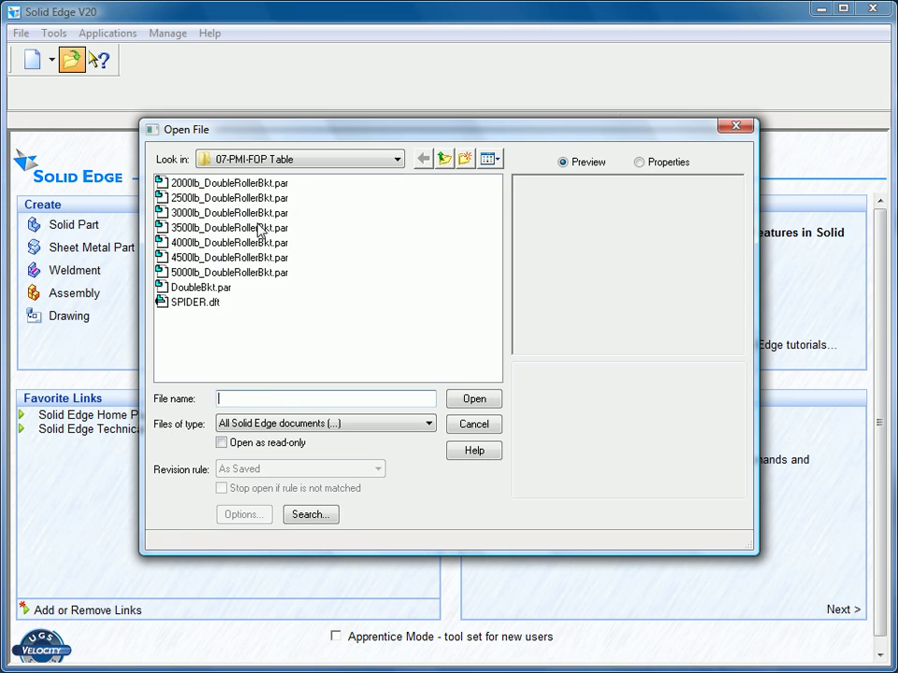
pyautogui.click(201, 288)
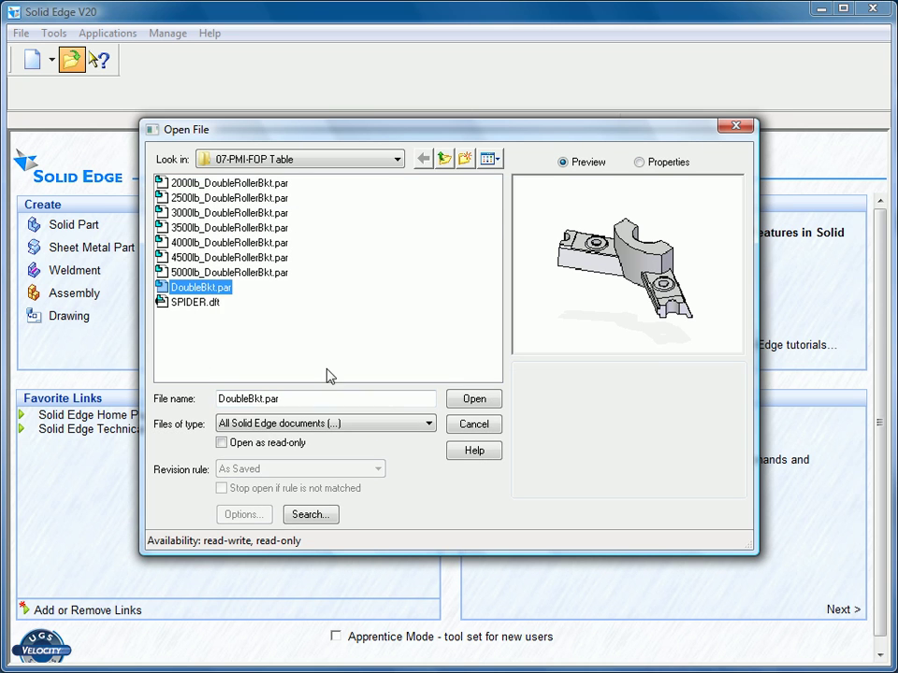
pyautogui.click(471, 401)
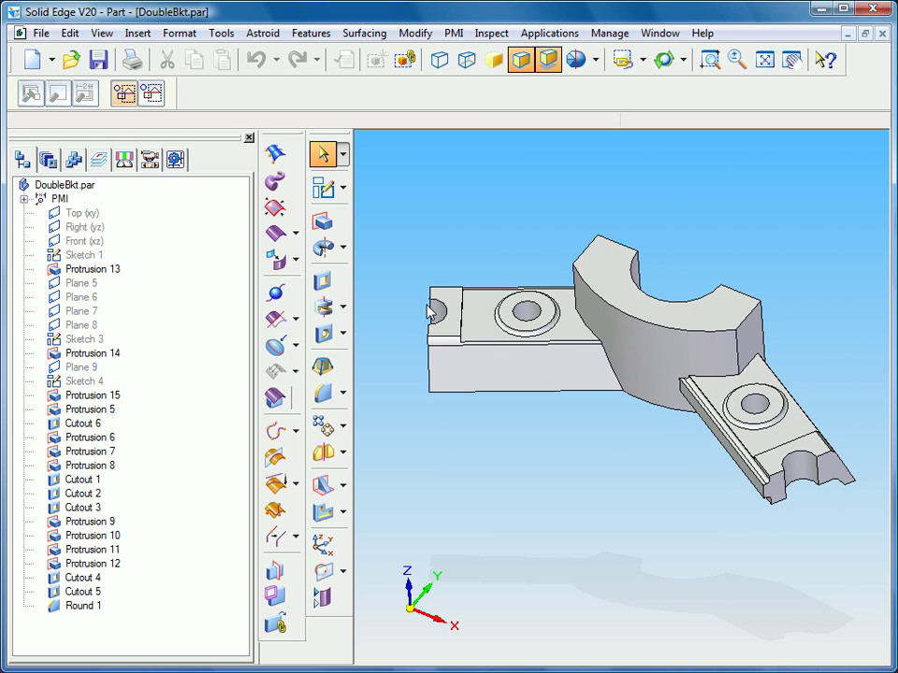
pyautogui.click(345, 575)
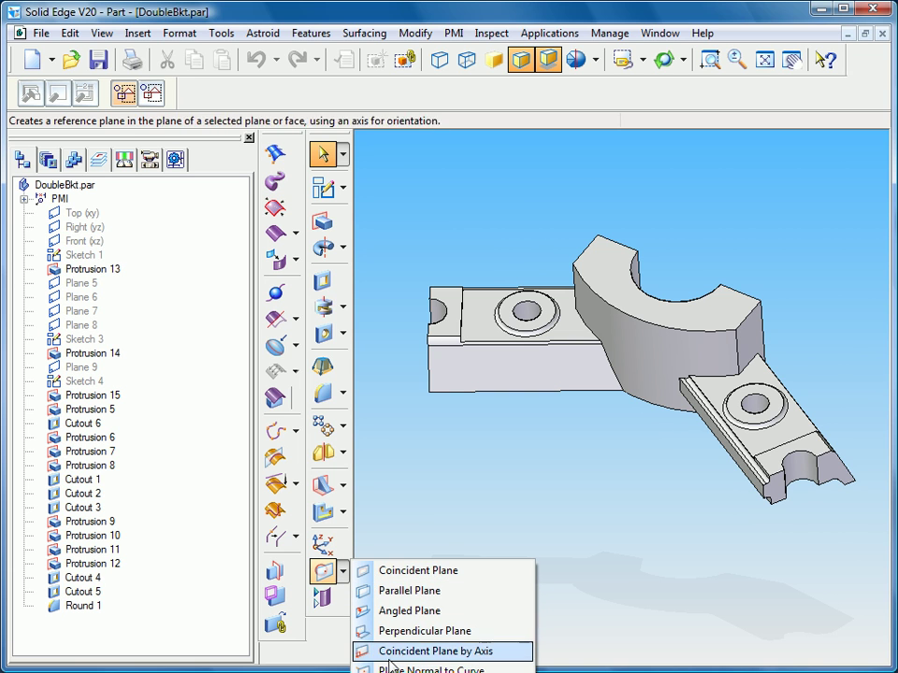
pyautogui.click(430, 672)
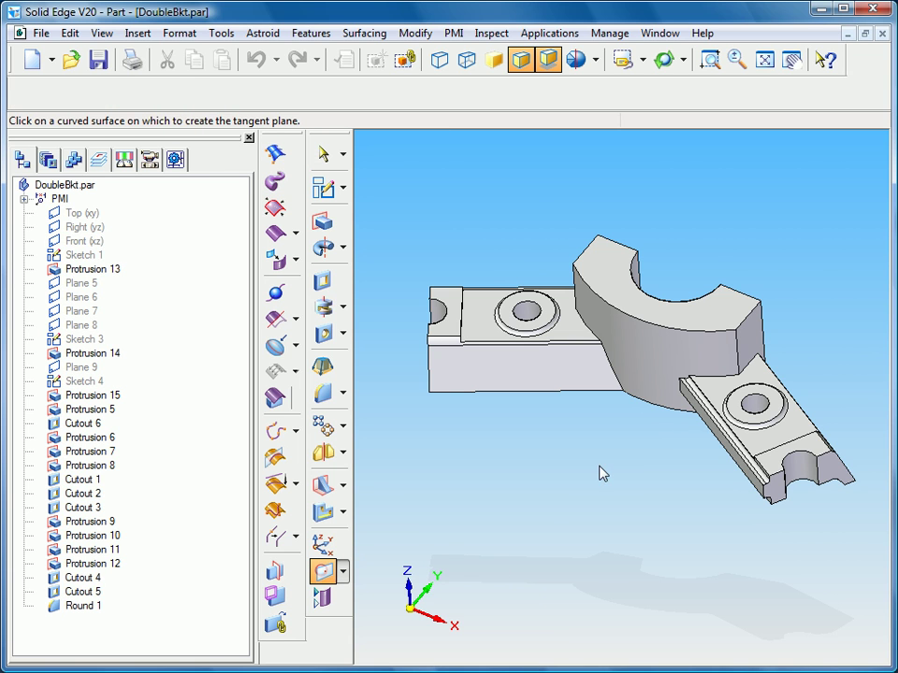
pyautogui.click(636, 391)
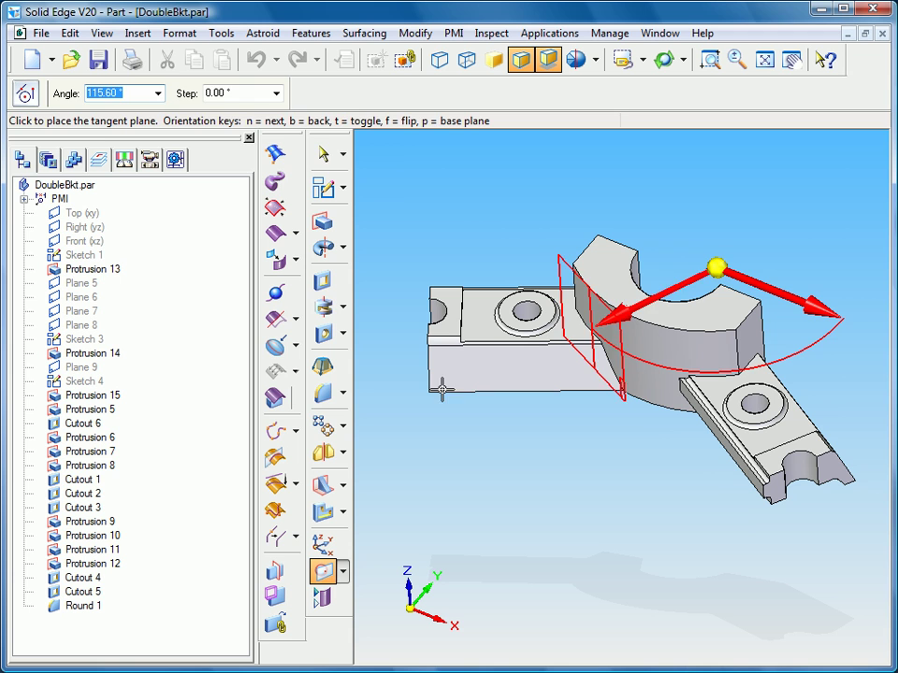
# Show Protrusion 13's dimensions and bring up variable V2115 behind the 11.750 dimension.
pyautogui.click(324, 153)
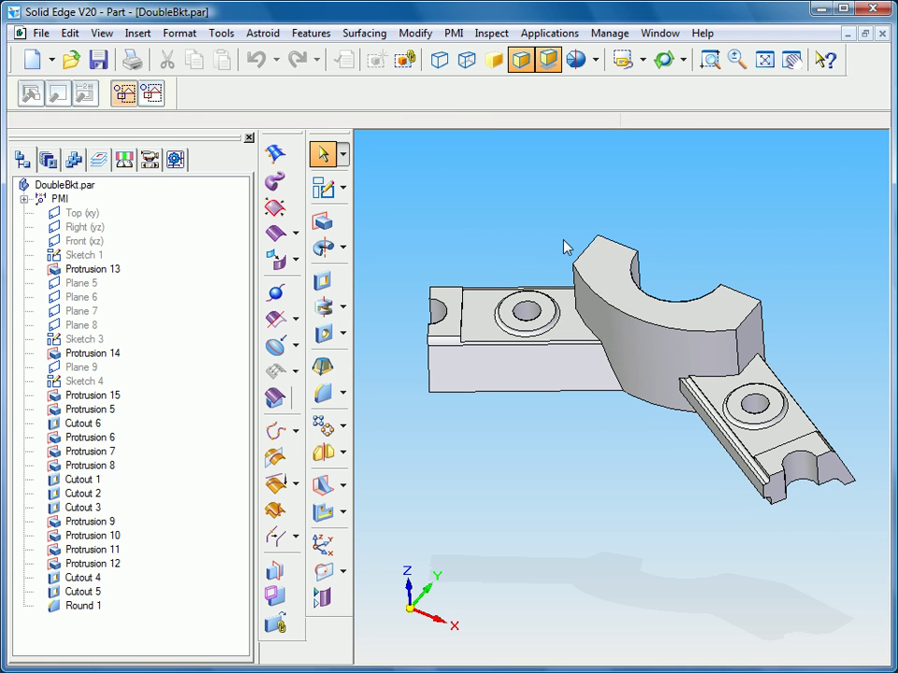
pyautogui.rightClick(592, 270)
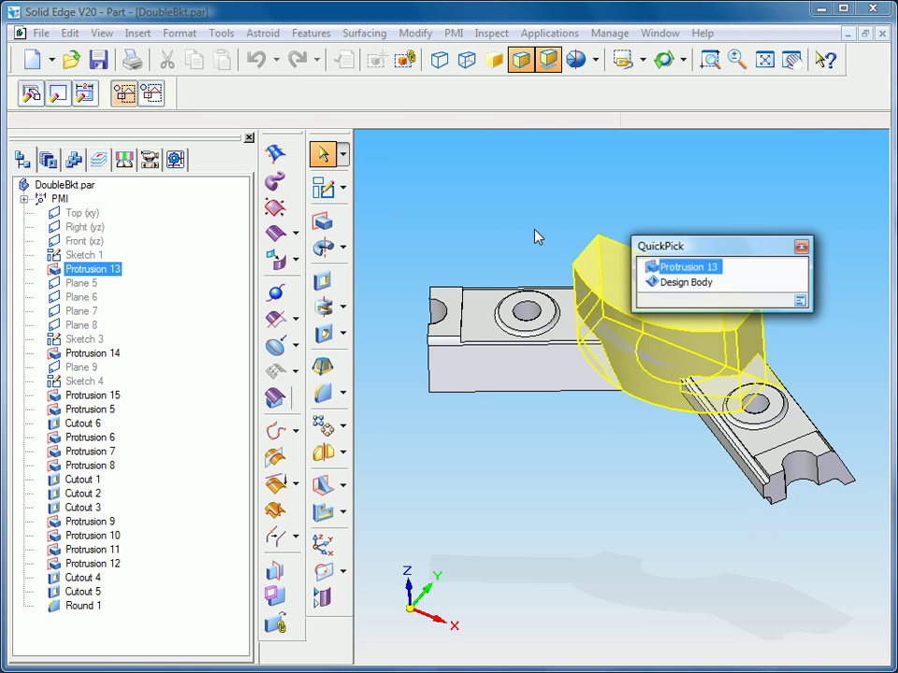
pyautogui.click(696, 272)
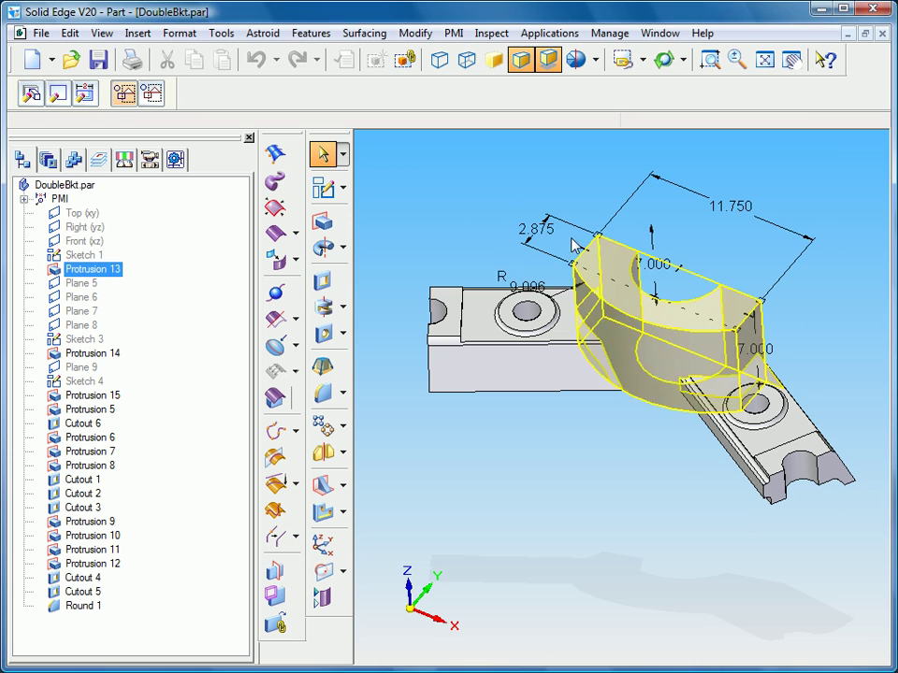
pyautogui.click(740, 213)
pyautogui.click(711, 207)
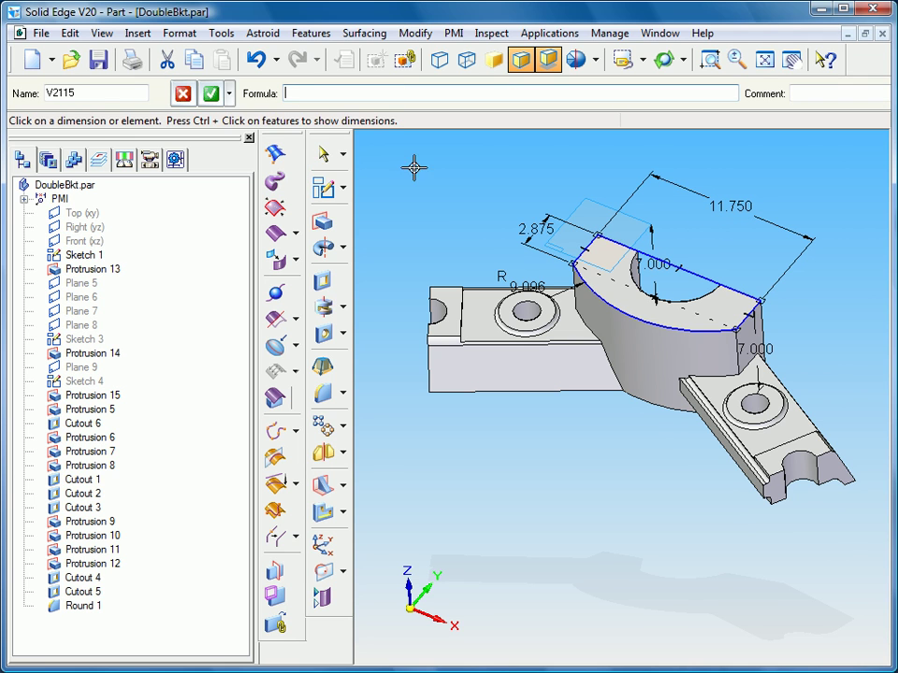
pyautogui.click(229, 93)
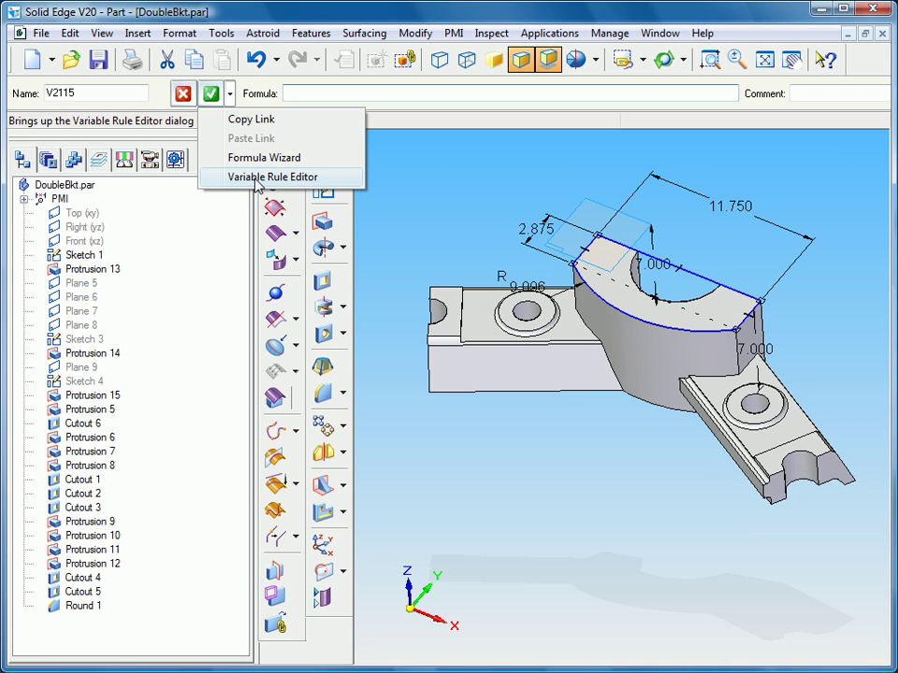
# Restrict V2115 to a discrete list of values: 11.75, 11.88, 11.98 and 12.
pyautogui.click(256, 177)
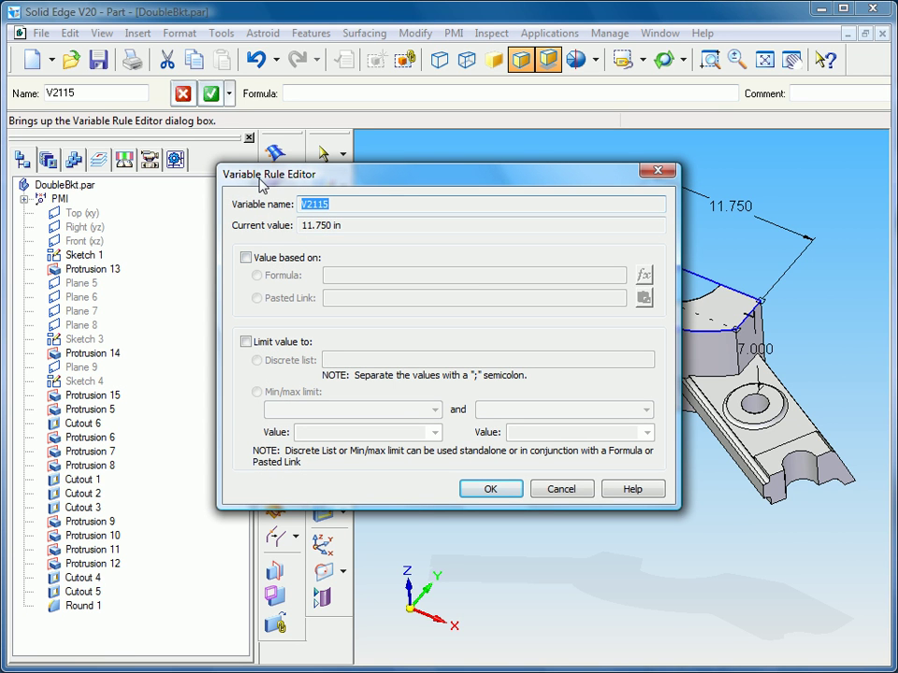
pyautogui.click(246, 343)
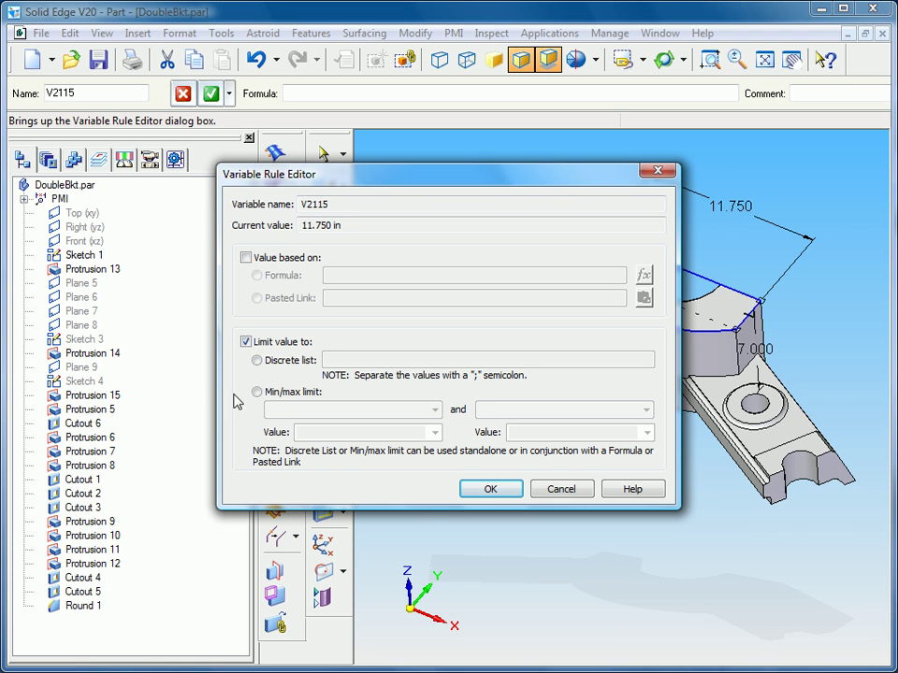
pyautogui.click(257, 394)
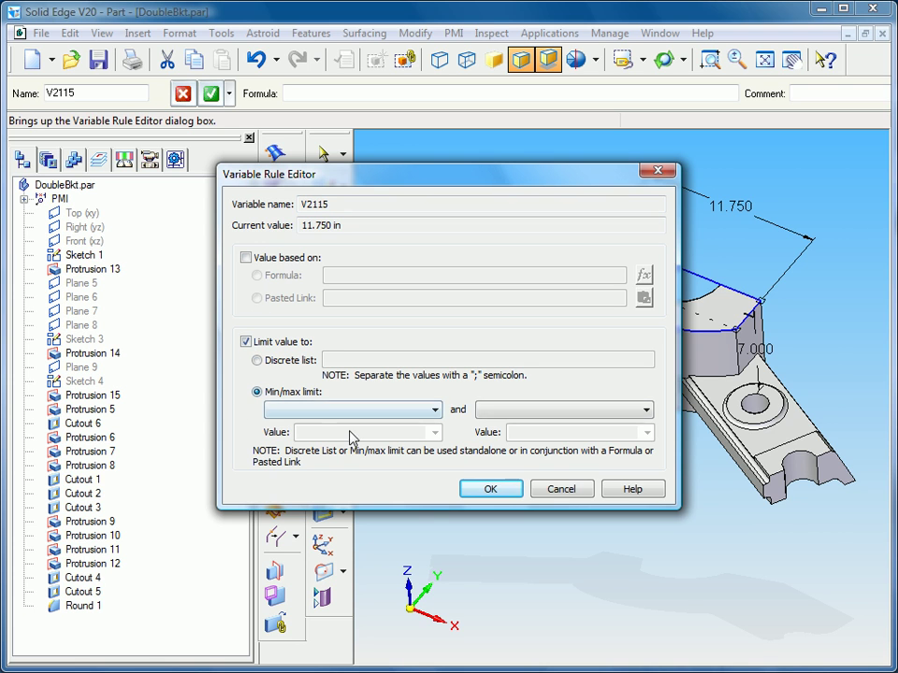
pyautogui.click(435, 411)
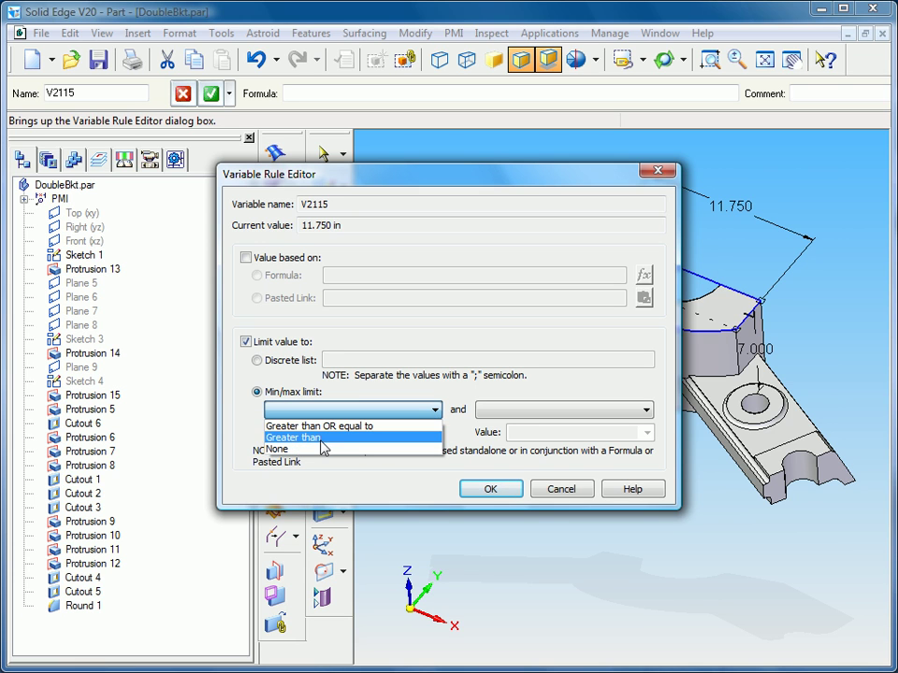
pyautogui.click(540, 421)
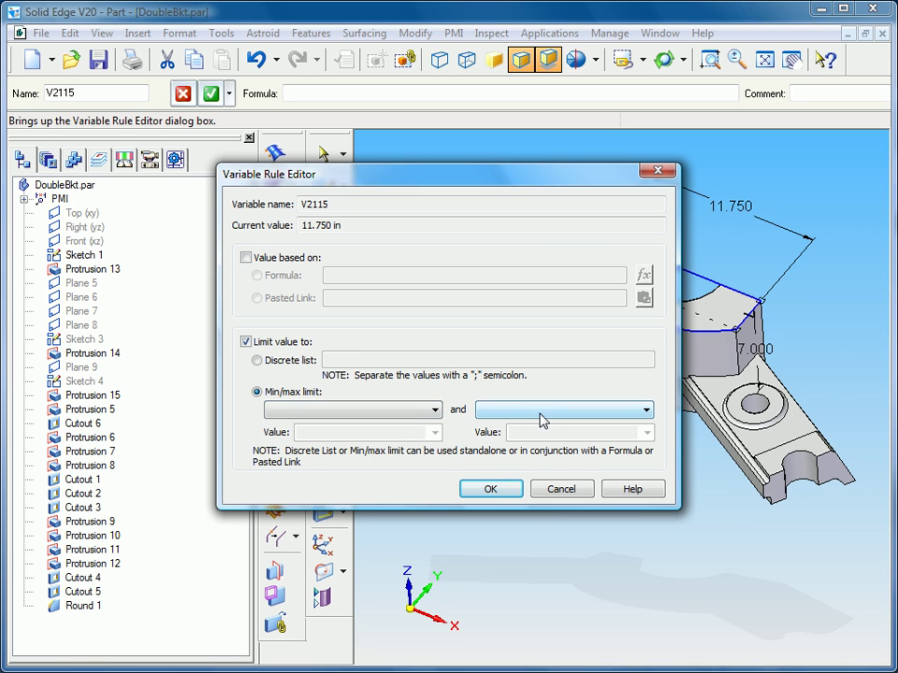
pyautogui.click(540, 421)
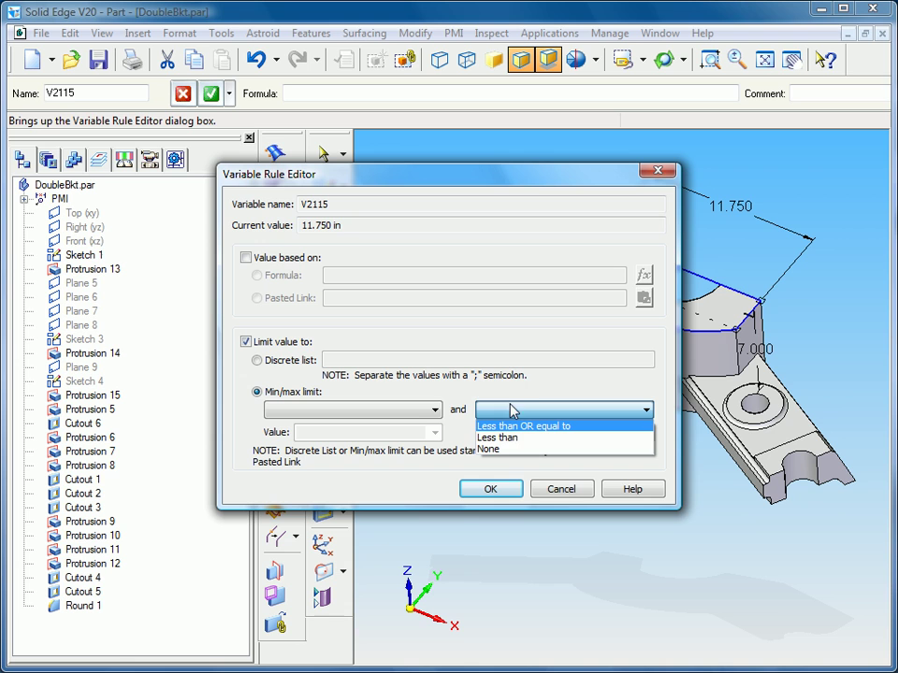
pyautogui.click(528, 398)
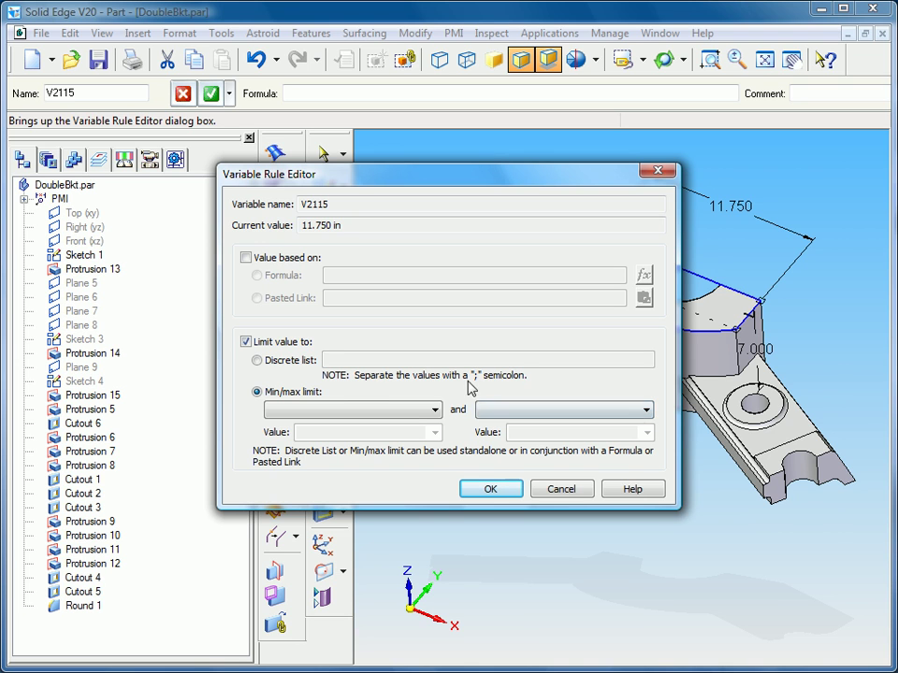
pyautogui.click(258, 361)
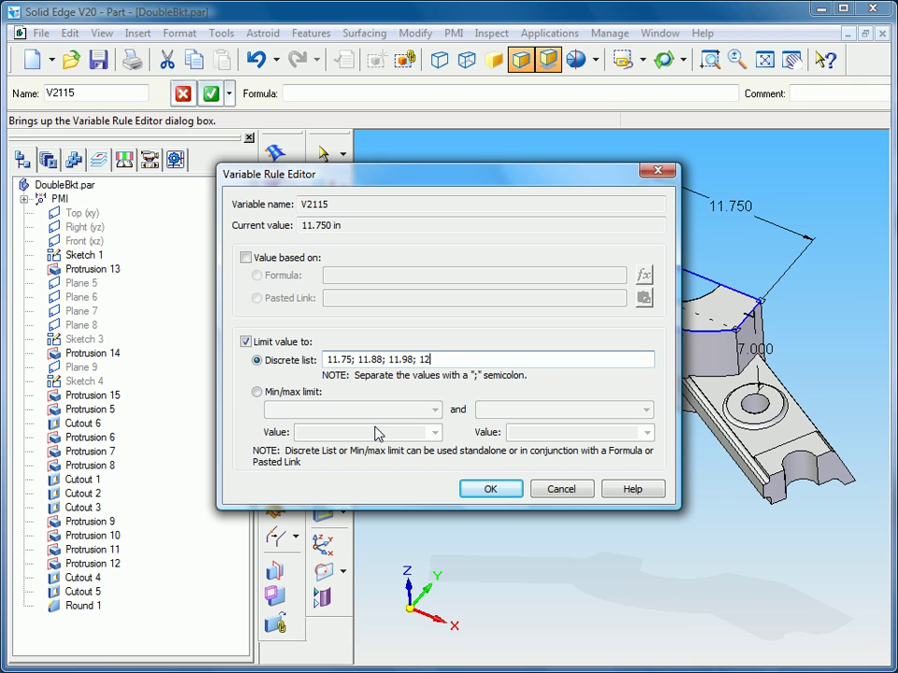
pyautogui.click(489, 492)
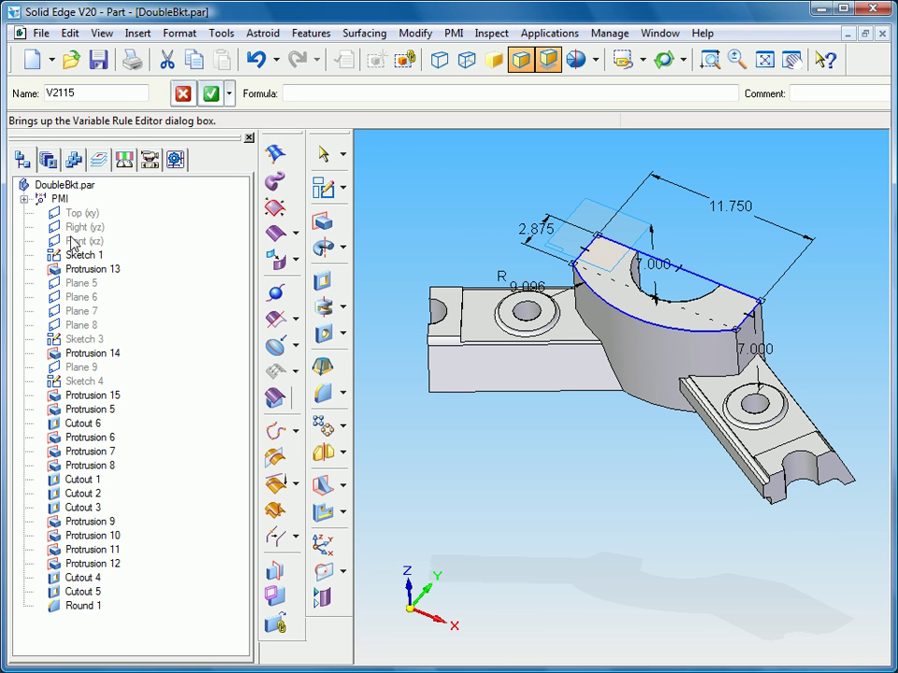
# Drag Protrusion 13's 2.875 dimension toward 3.019, then undo it back to 2.875.
pyautogui.click(323, 155)
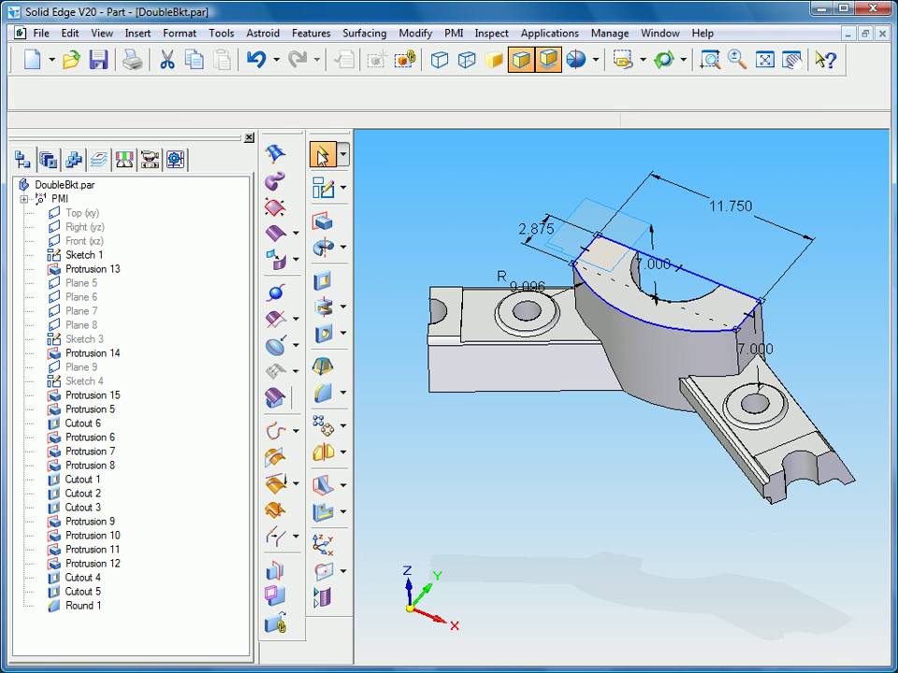
pyautogui.click(93, 268)
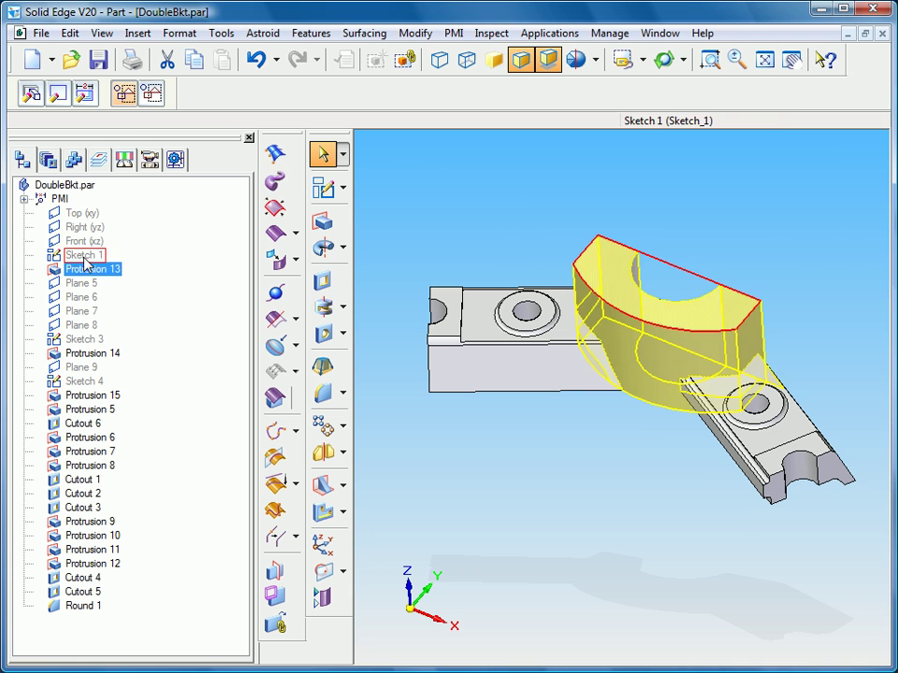
pyautogui.click(85, 92)
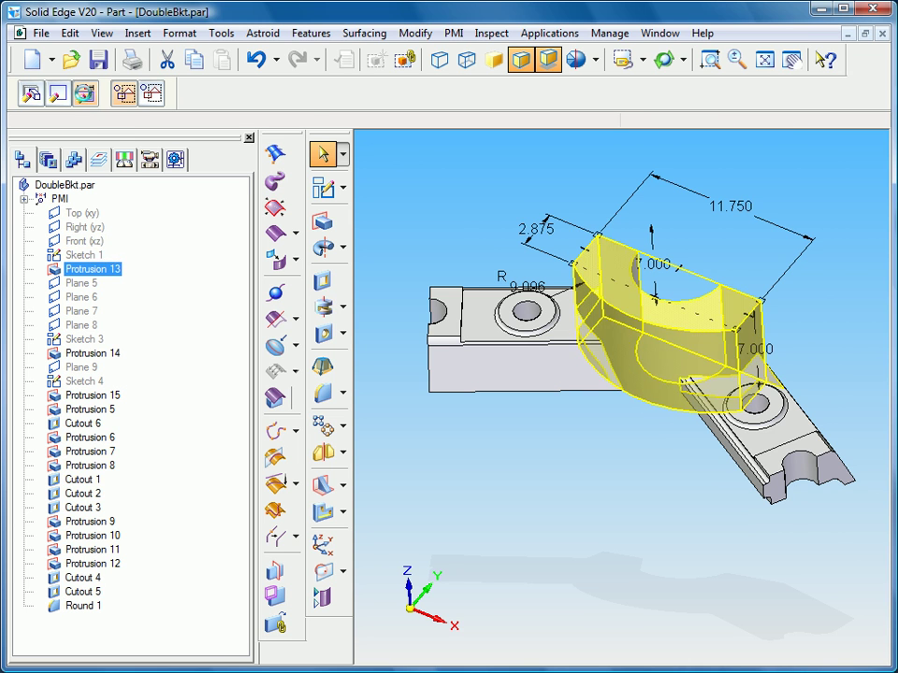
pyautogui.click(534, 234)
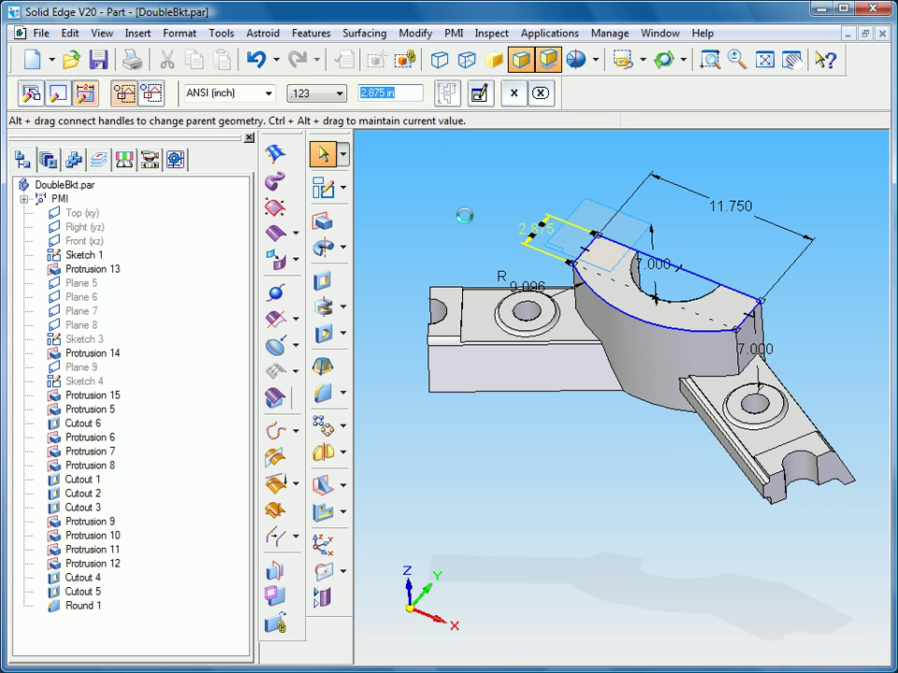
pyautogui.moveTo(465, 216); pyautogui.dragTo(469, 215)
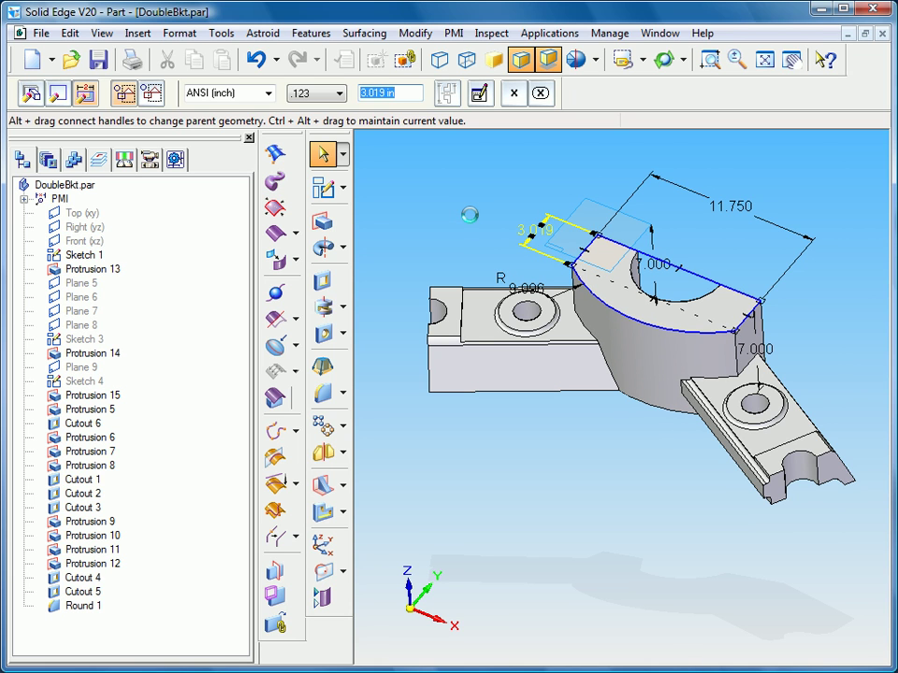
pyautogui.hotkey('ctrl', 'z')
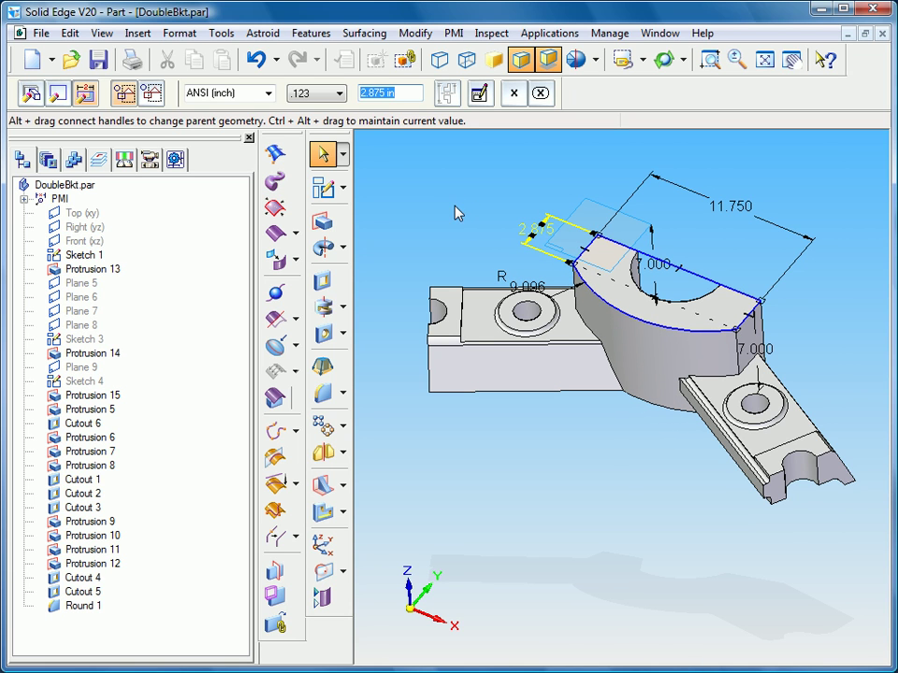
# Change the 11.750 width dimension to 12.000 in, then step it back down to 11.750 in.
pyautogui.click(736, 214)
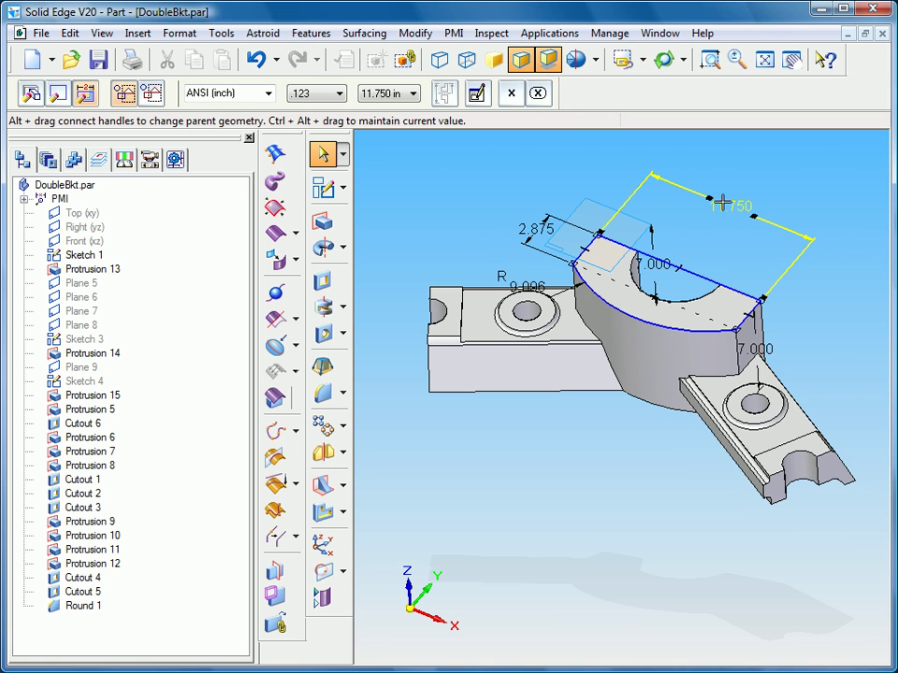
pyautogui.click(412, 94)
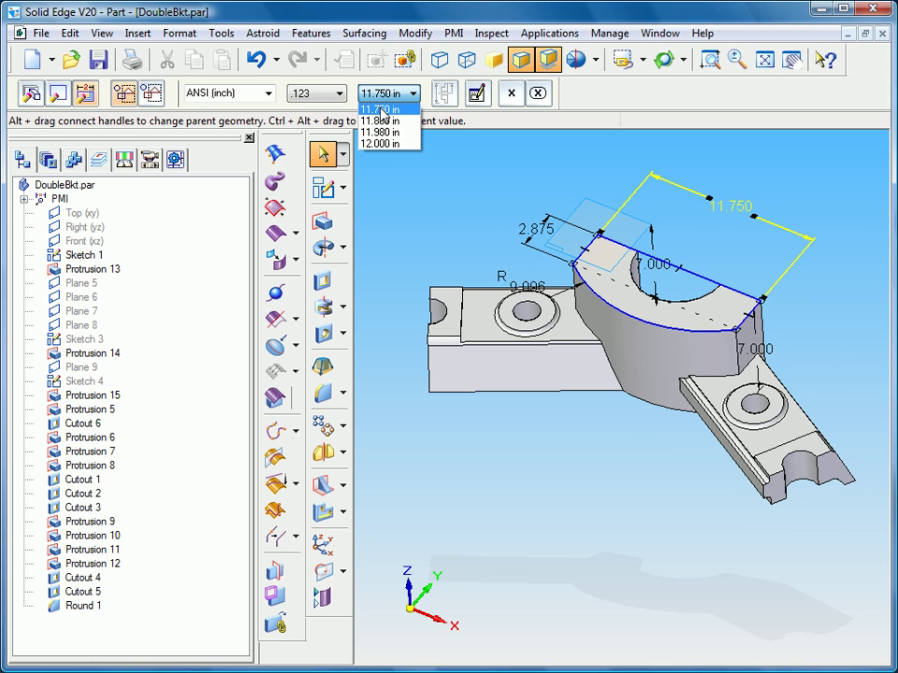
pyautogui.click(490, 177)
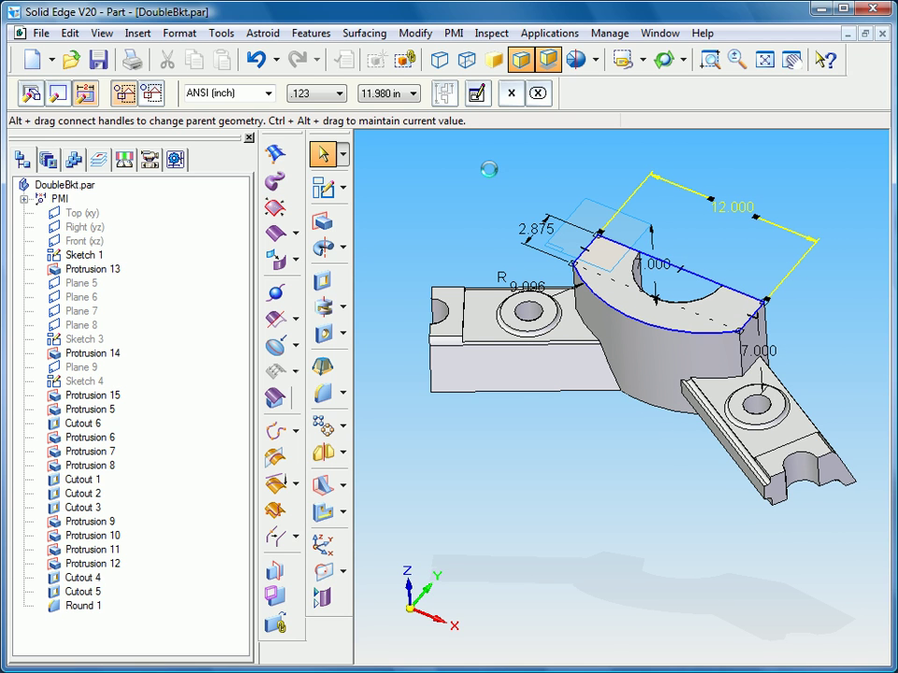
pyautogui.scroll(1, 493, 178)
pyautogui.scroll(1, 490, 171)
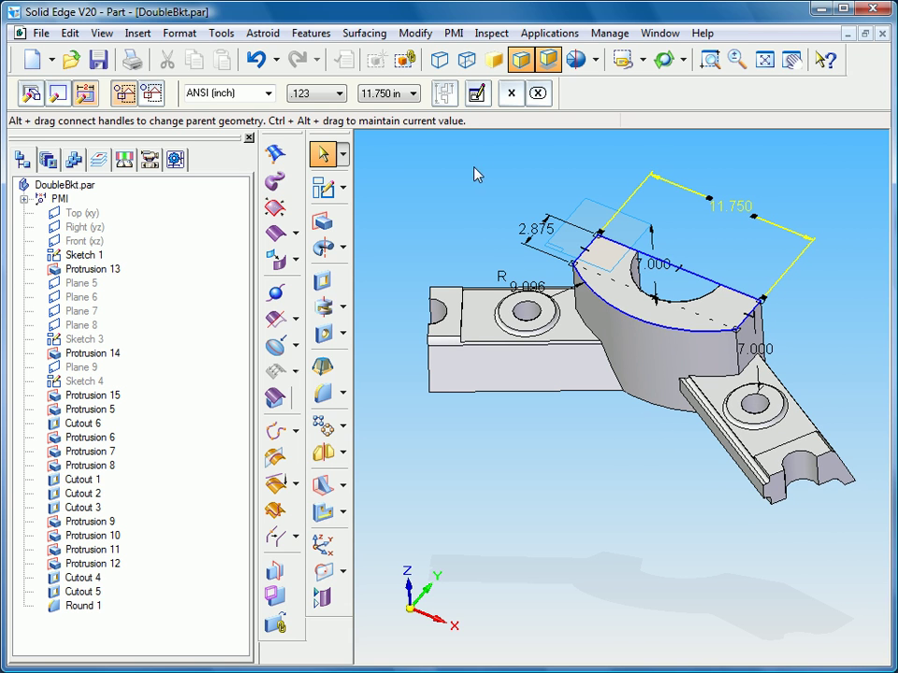
# Open the Variable Table and widen the Range column to read full allowed ranges.
pyautogui.click(222, 34)
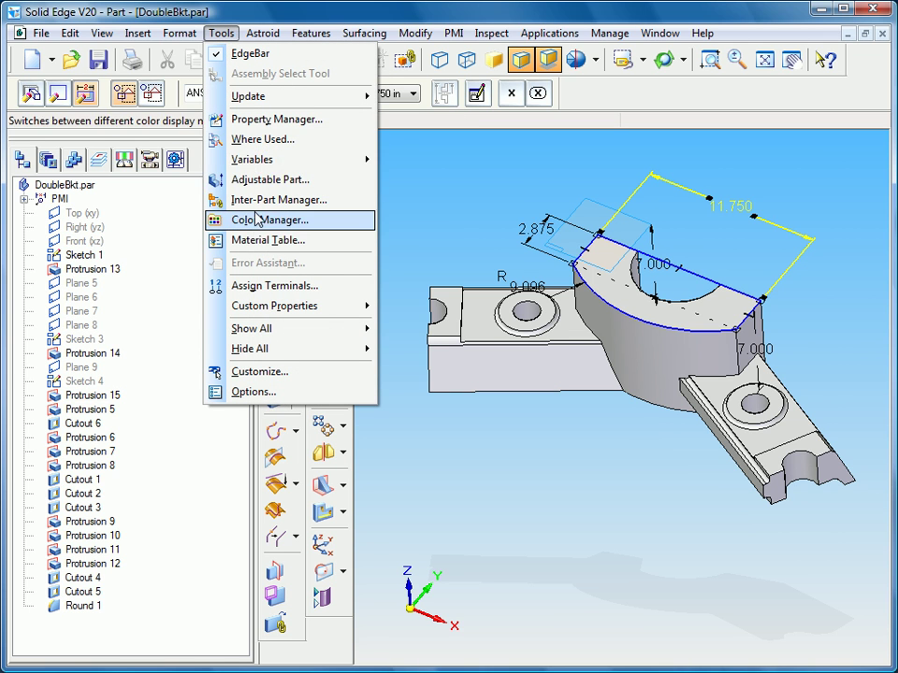
pyautogui.moveTo(253, 161)
pyautogui.click(392, 161)
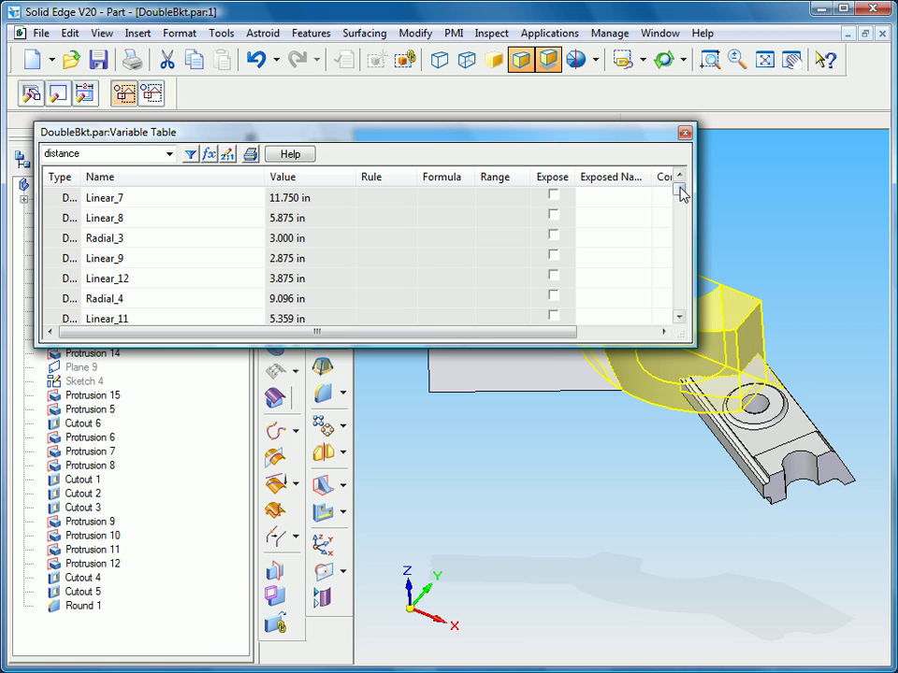
pyautogui.moveTo(682, 191); pyautogui.dragTo(683, 301)
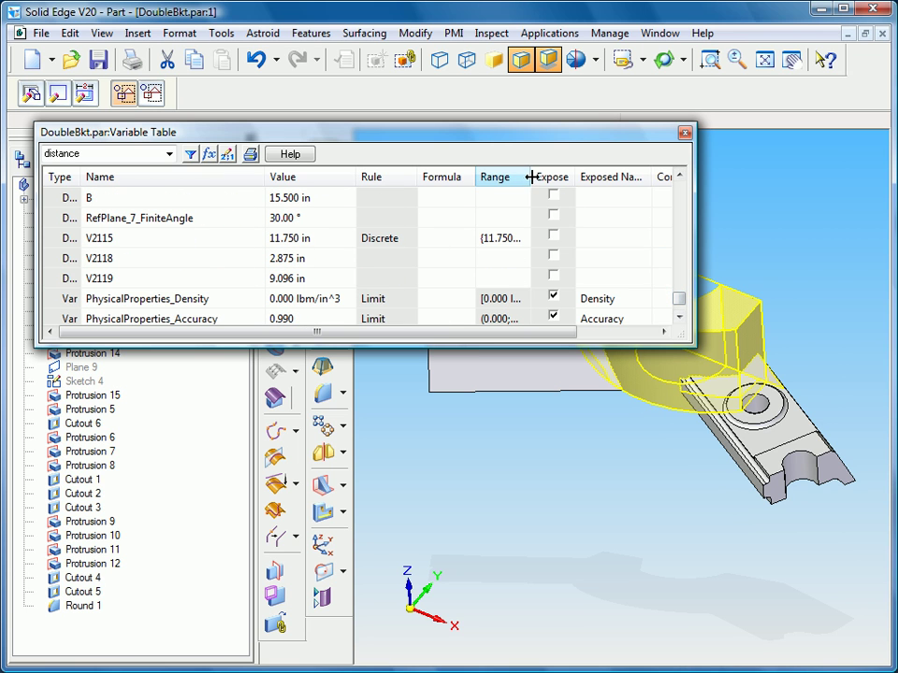
pyautogui.moveTo(532, 177); pyautogui.dragTo(668, 179)
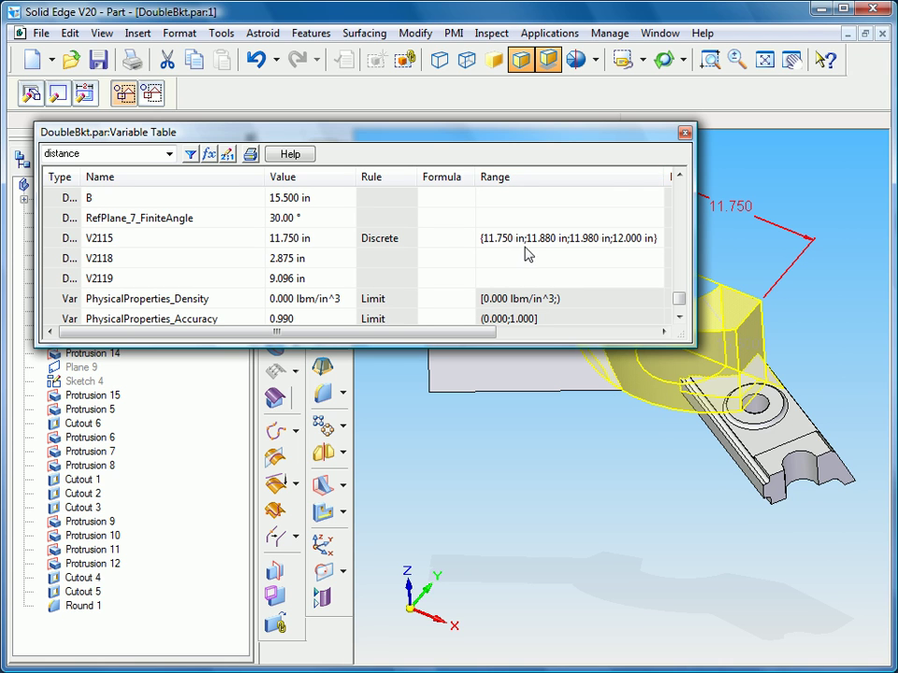
# Try entering 13 as V2115's value, which is rejected as outside the allowed list.
pyautogui.click(307, 241)
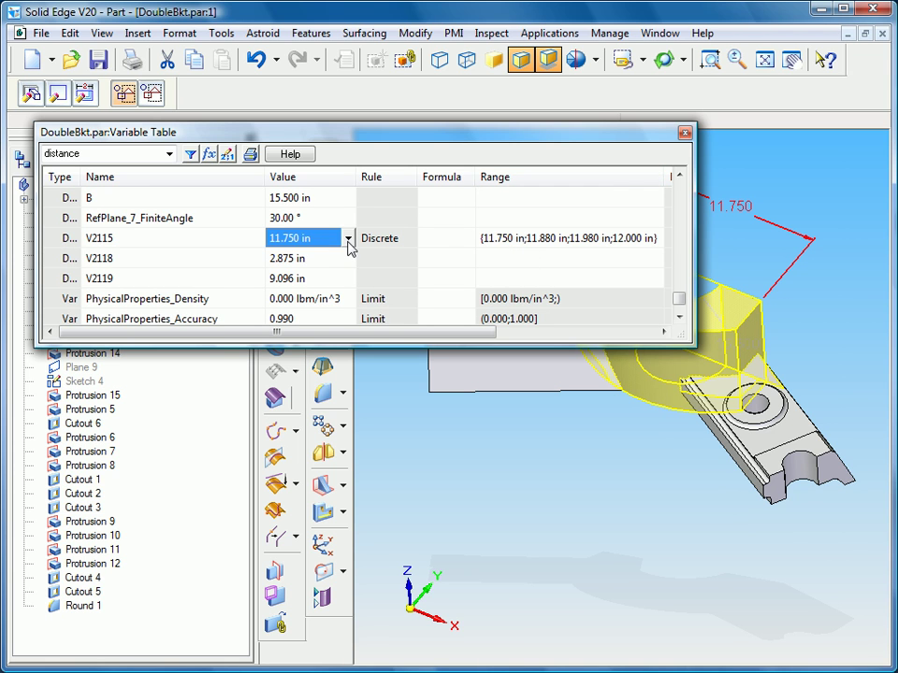
pyautogui.click(348, 238)
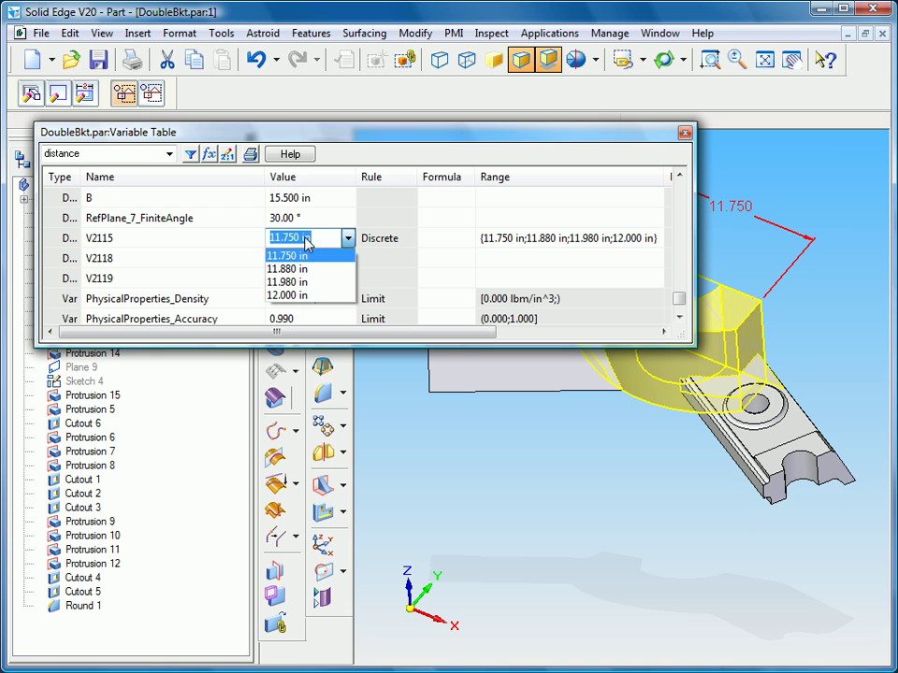
pyautogui.click(313, 245)
pyautogui.write('13')
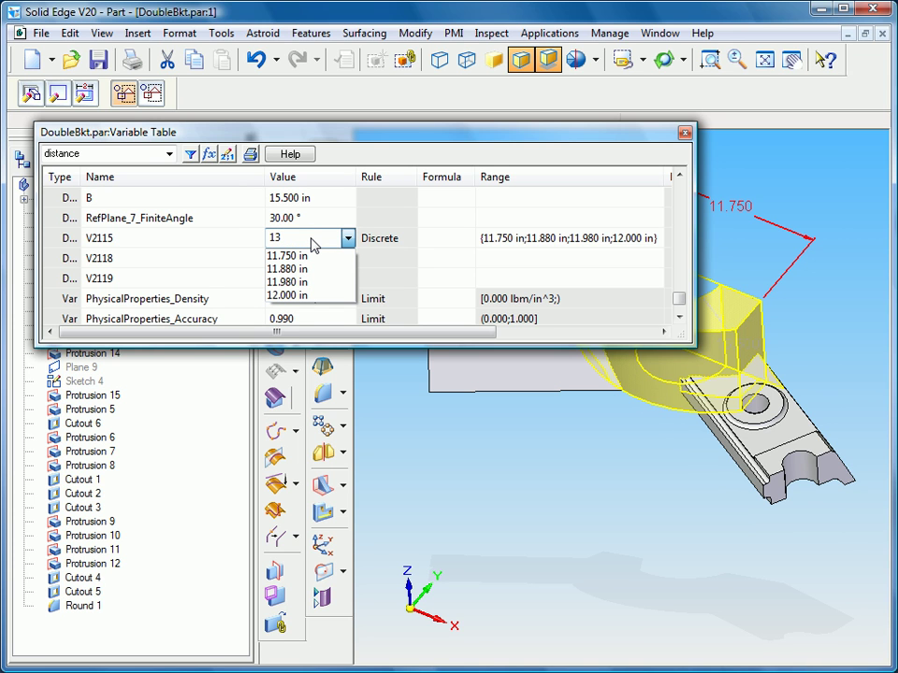
pyautogui.press('Return')
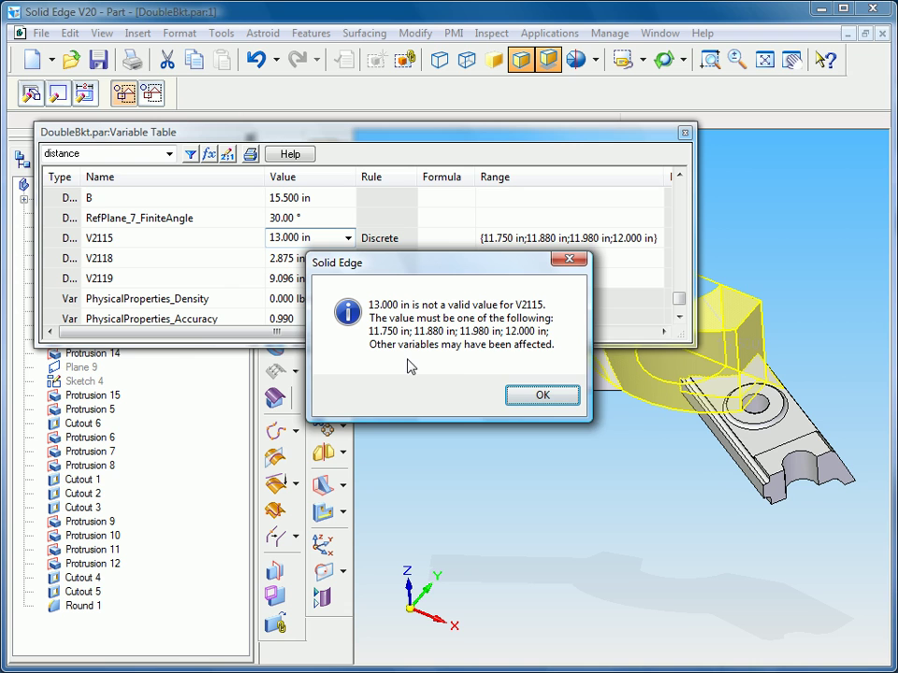
# Dismiss the invalid-value warning, close the Variable Table, and show the Feature Library pane.
pyautogui.click(542, 397)
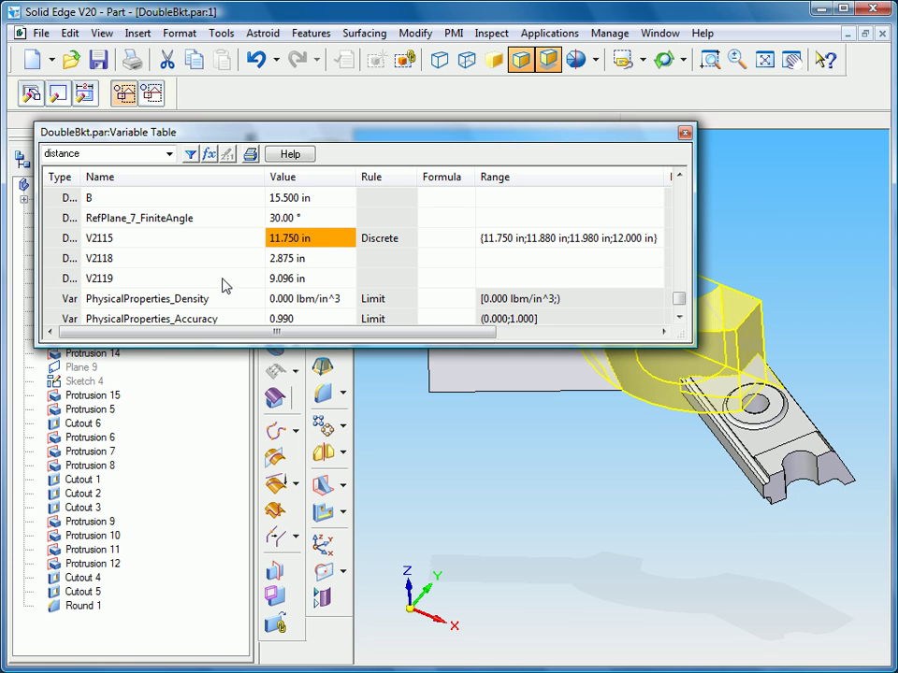
pyautogui.click(685, 133)
pyautogui.click(648, 185)
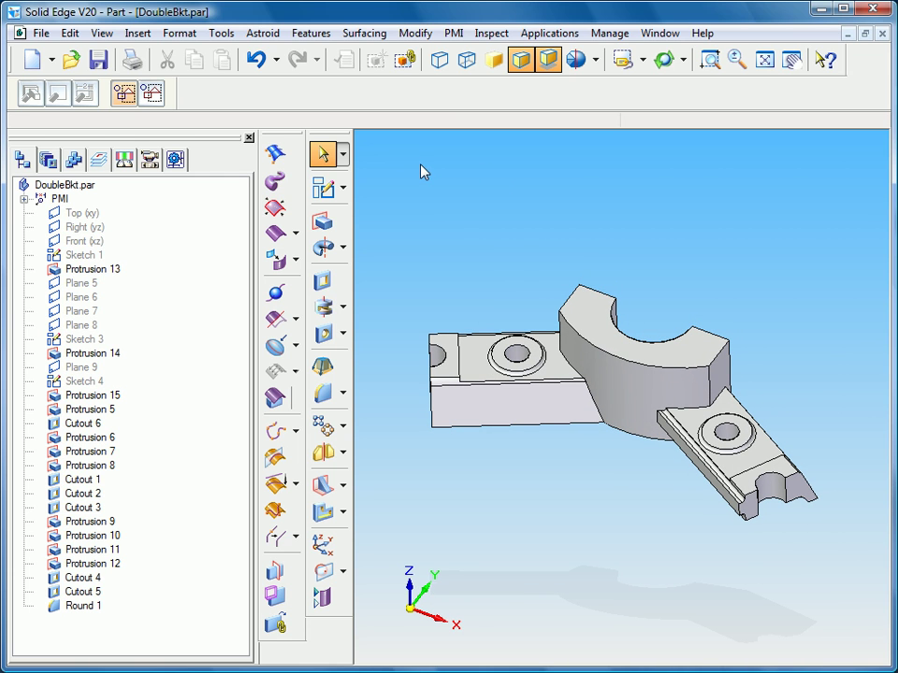
pyautogui.click(48, 160)
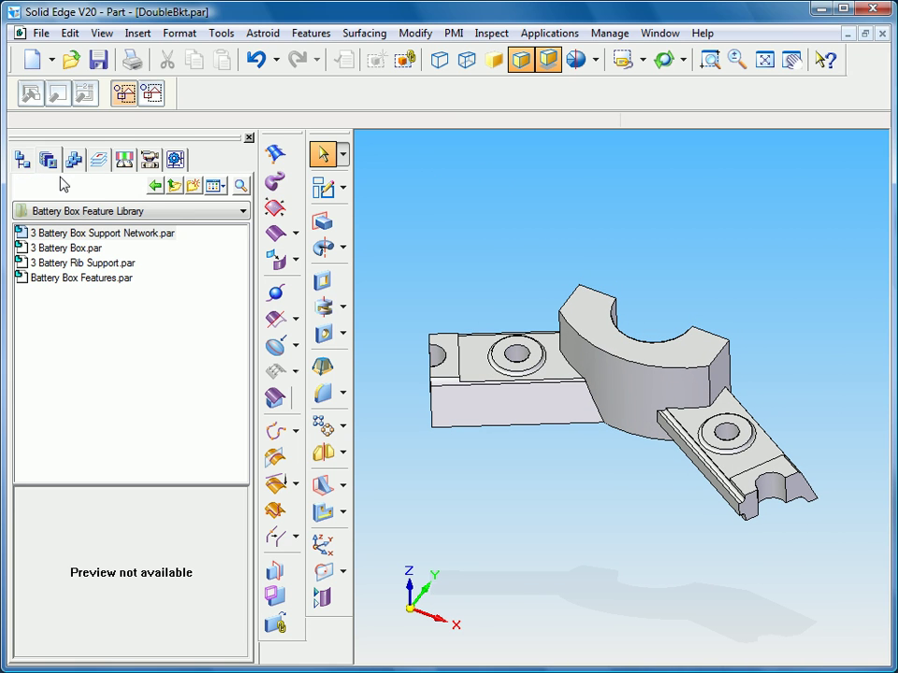
# Select all seven members in the Family of Parts table and populate them, confirming the save.
pyautogui.click(98, 160)
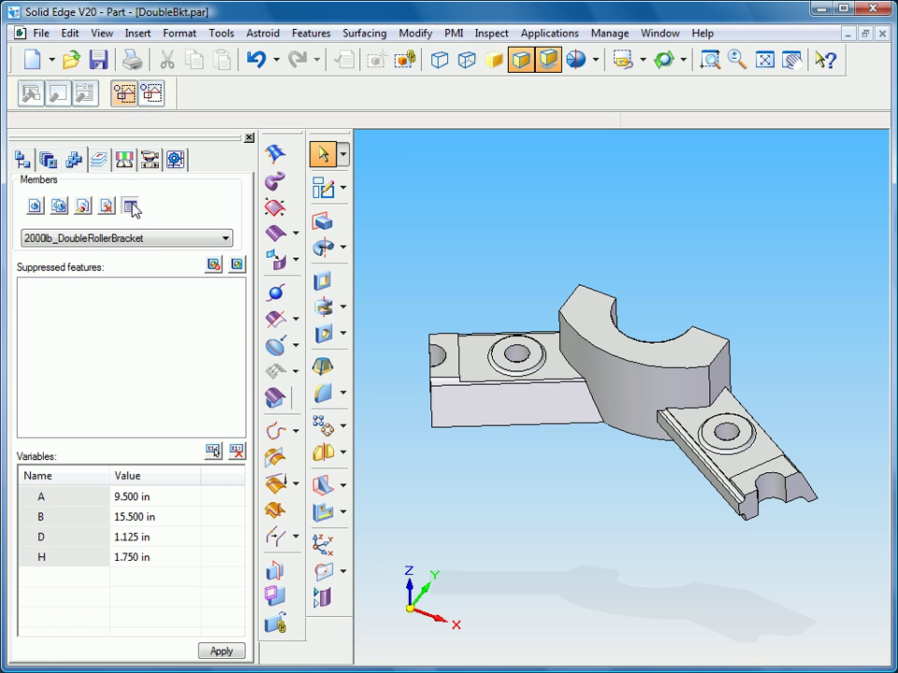
pyautogui.click(132, 207)
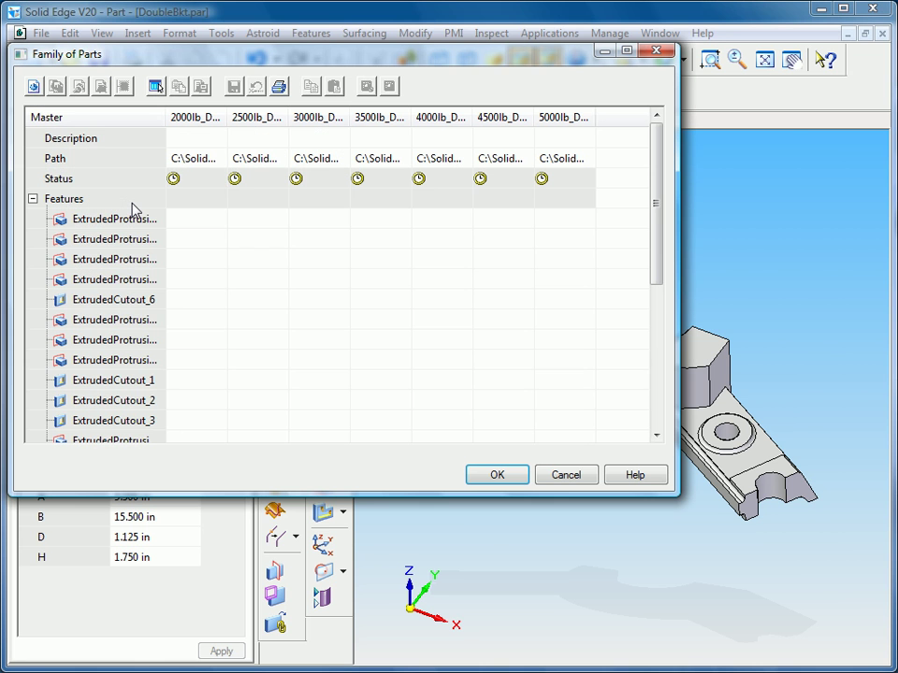
pyautogui.click(32, 198)
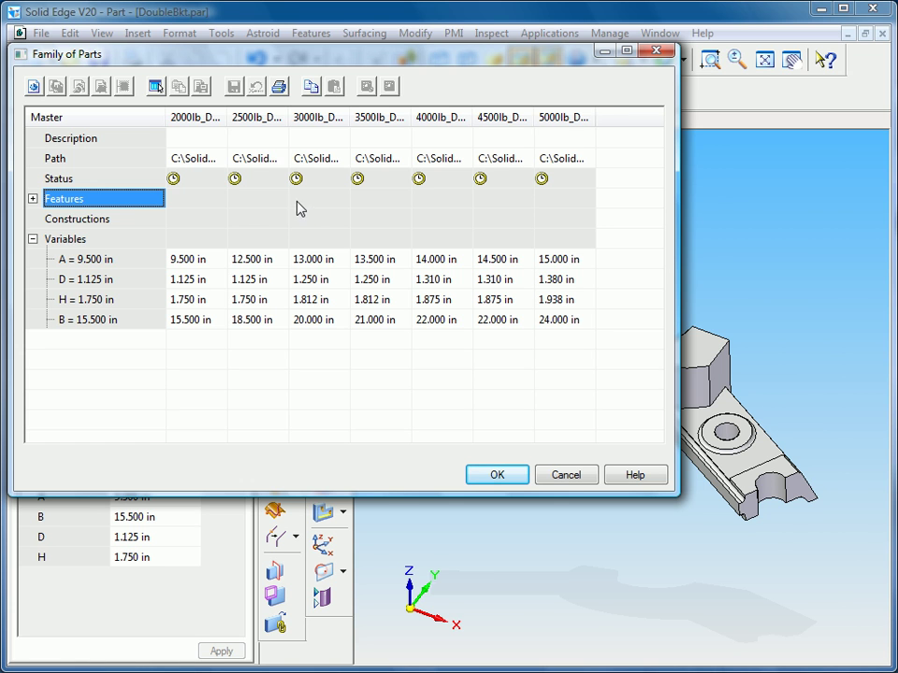
pyautogui.click(154, 87)
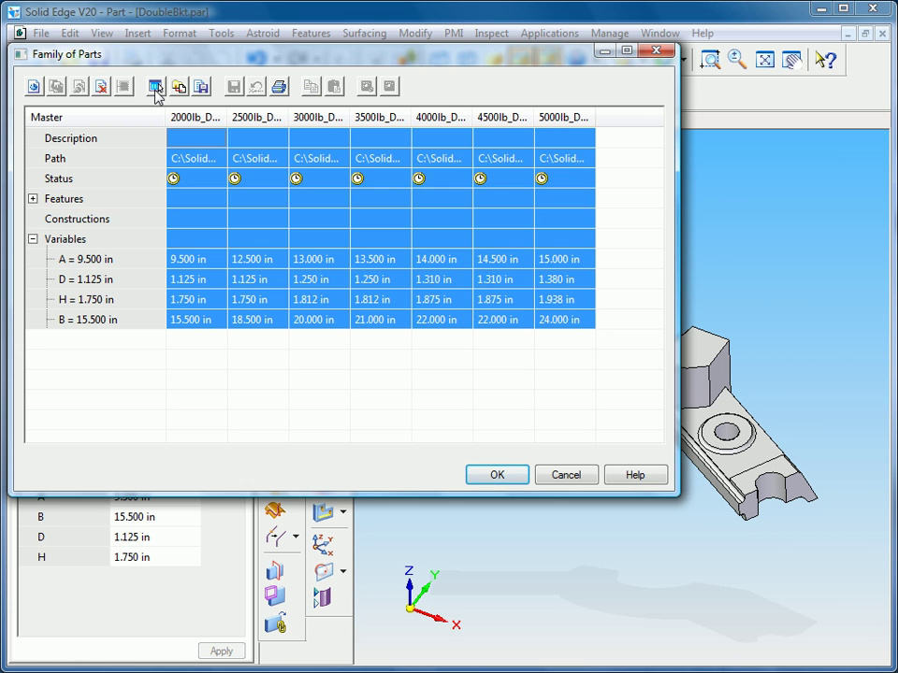
pyautogui.click(200, 87)
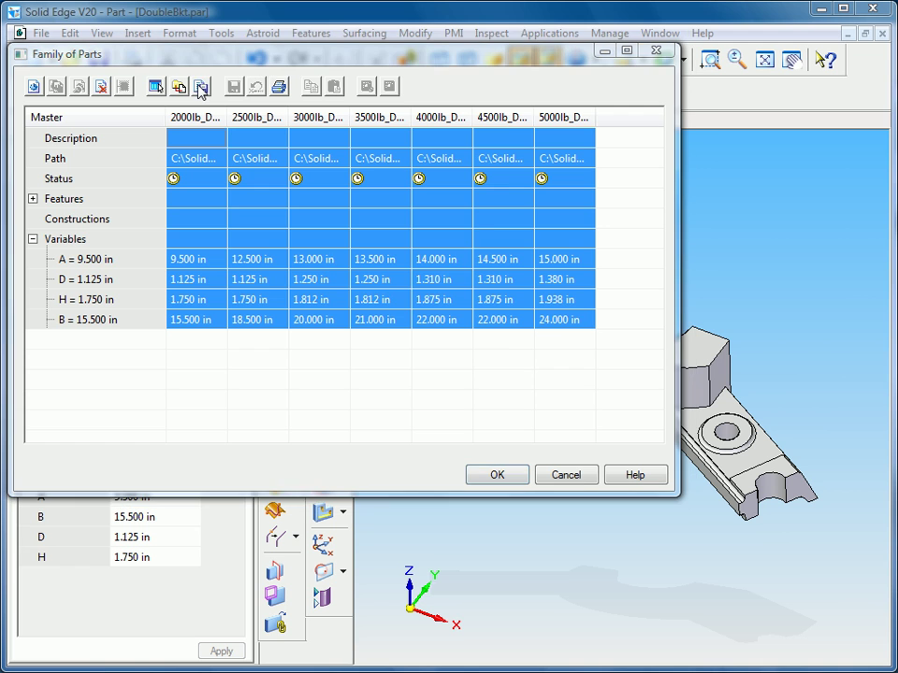
pyautogui.click(369, 317)
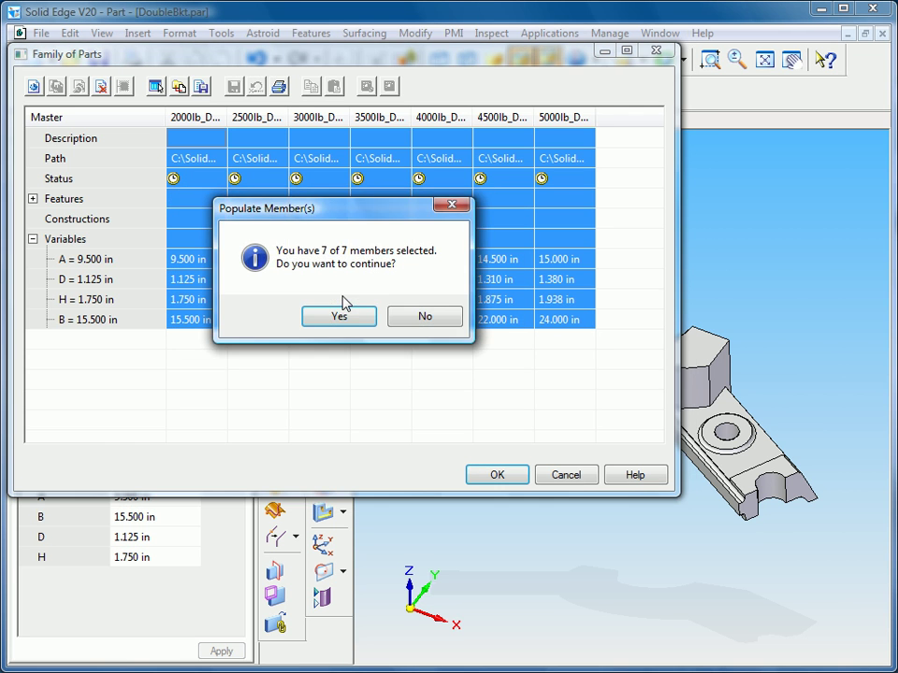
pyautogui.click(347, 322)
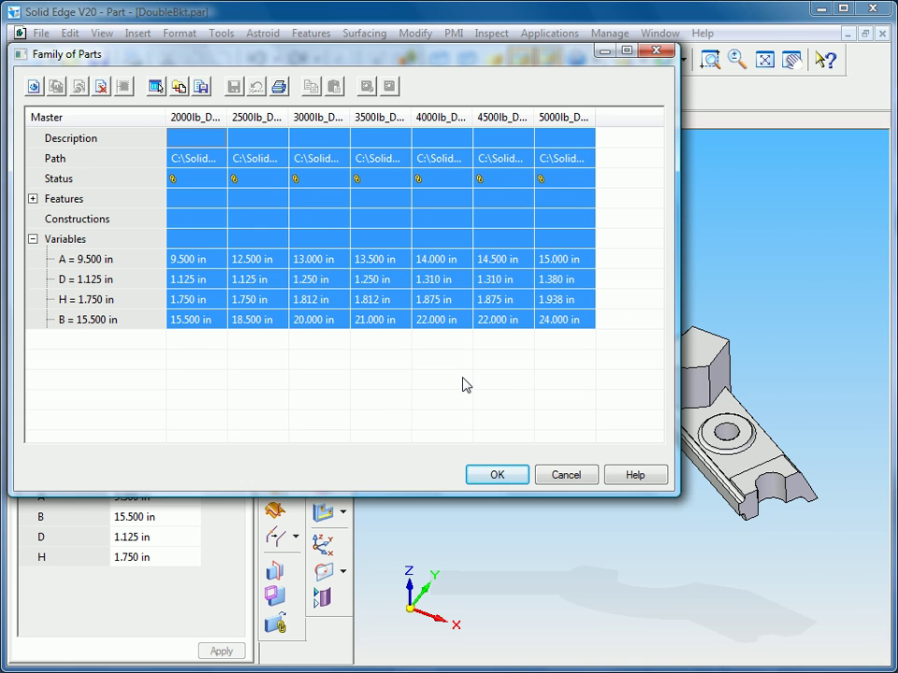
# Preview the 4000lb_DoubleRollerBracket member on the model, then return to the 2000lb member.
pyautogui.click(192, 304)
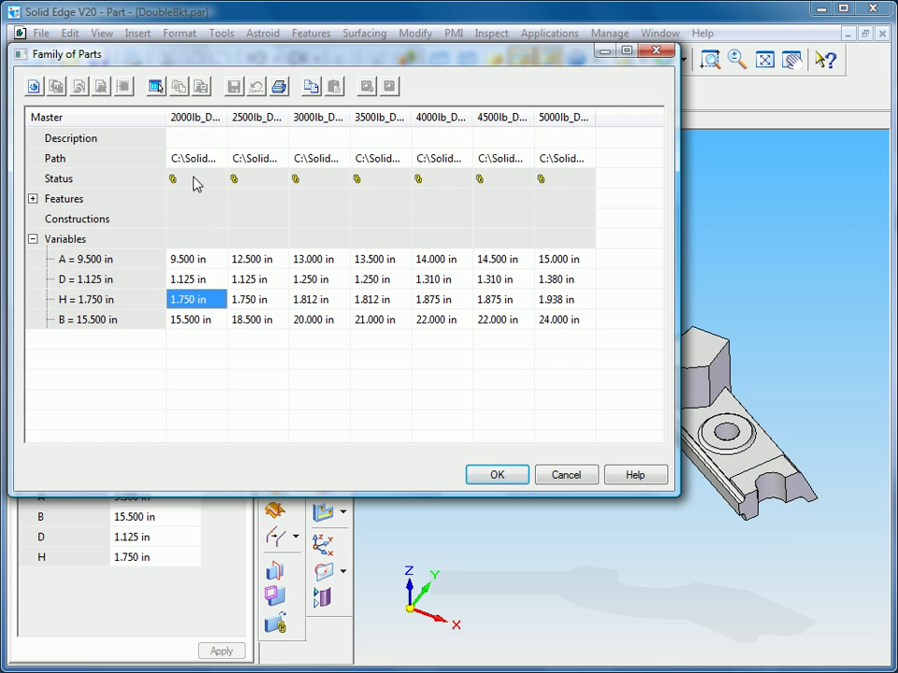
pyautogui.click(191, 119)
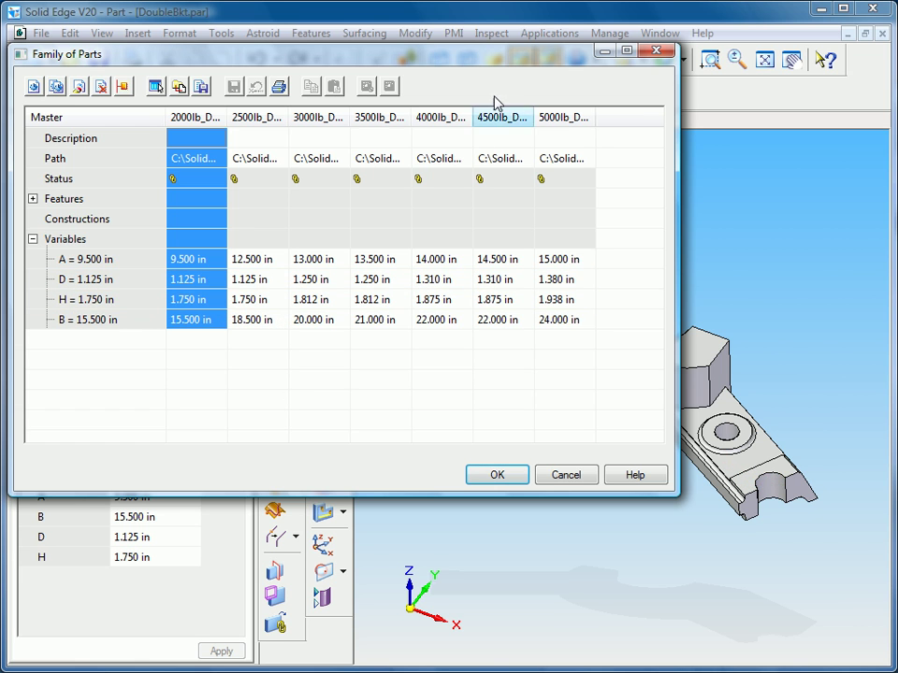
pyautogui.click(426, 119)
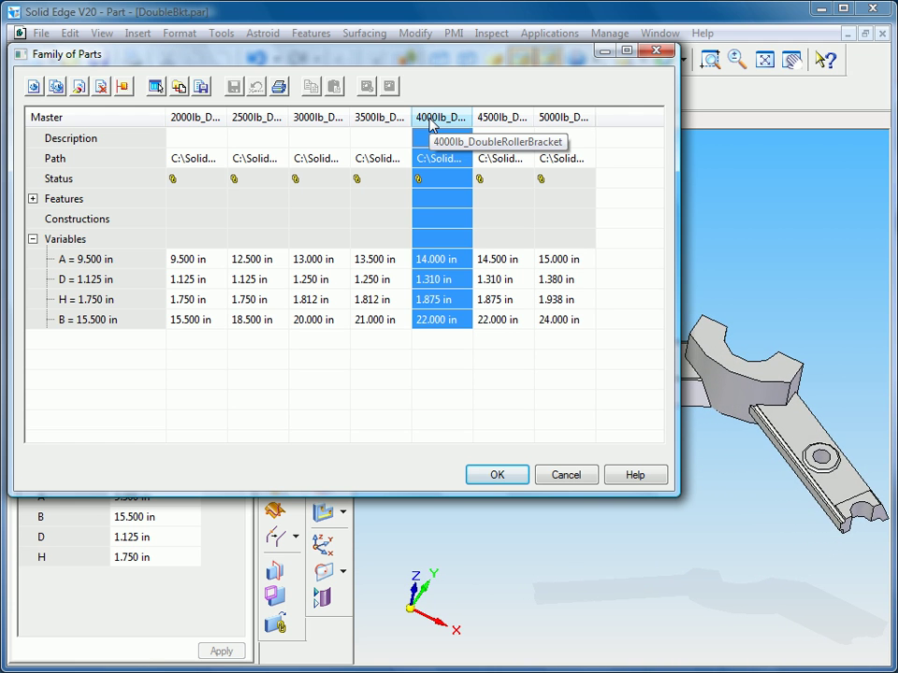
pyautogui.click(197, 120)
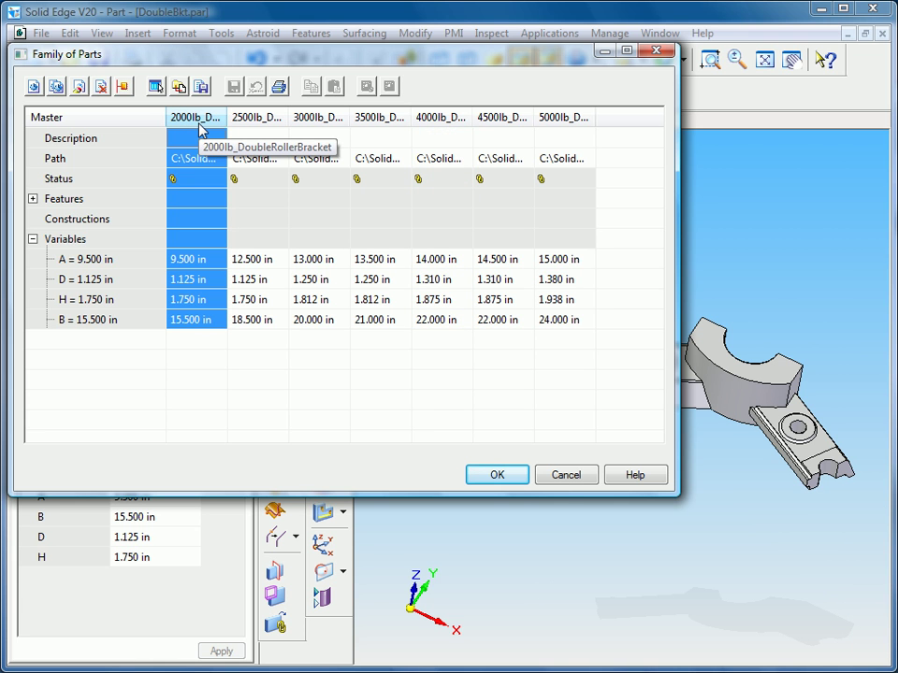
pyautogui.click(507, 475)
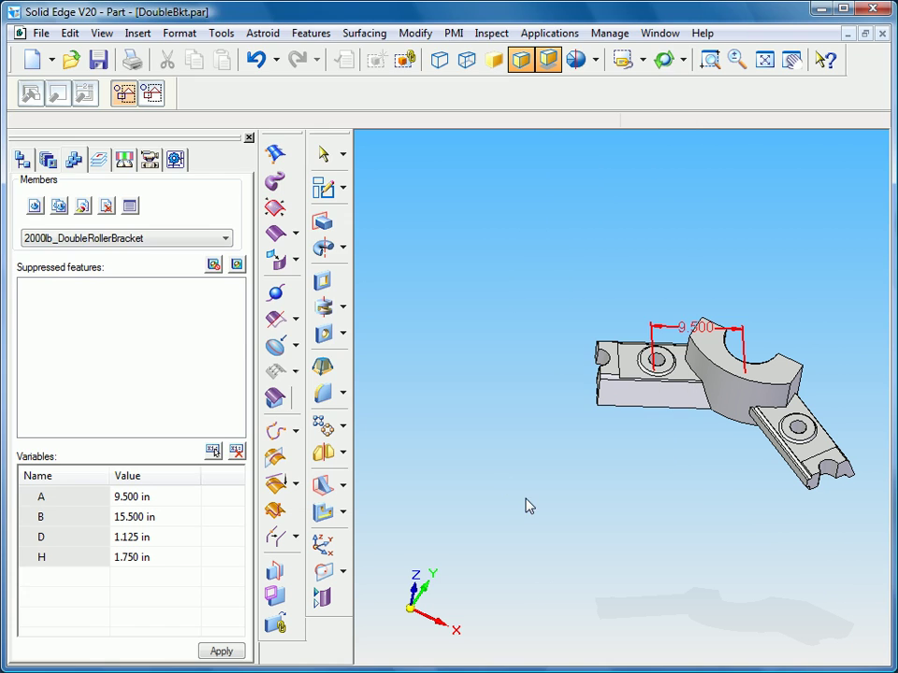
pyautogui.click(22, 161)
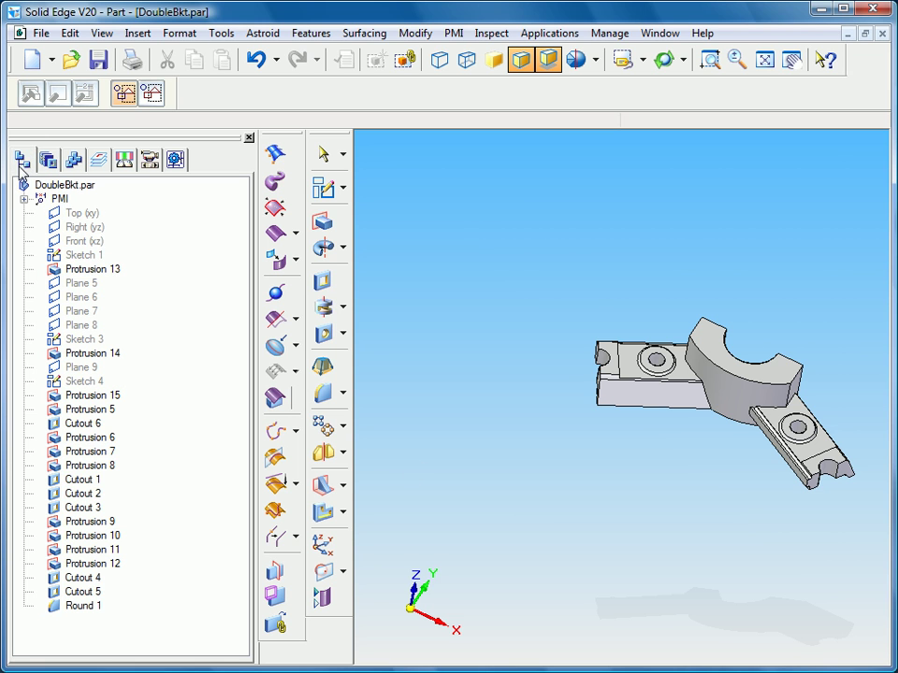
pyautogui.click(23, 200)
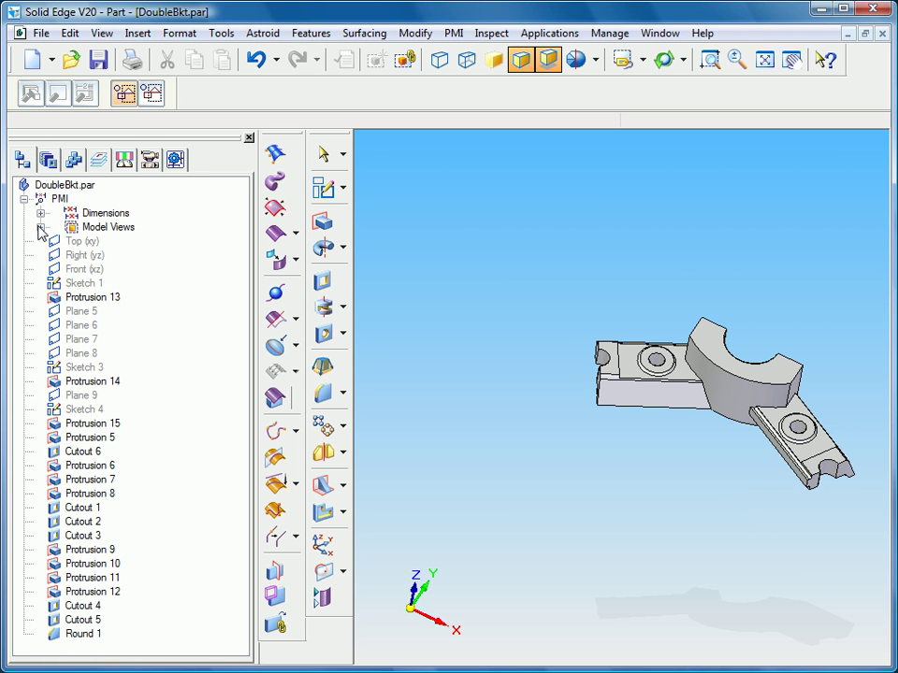
pyautogui.click(40, 228)
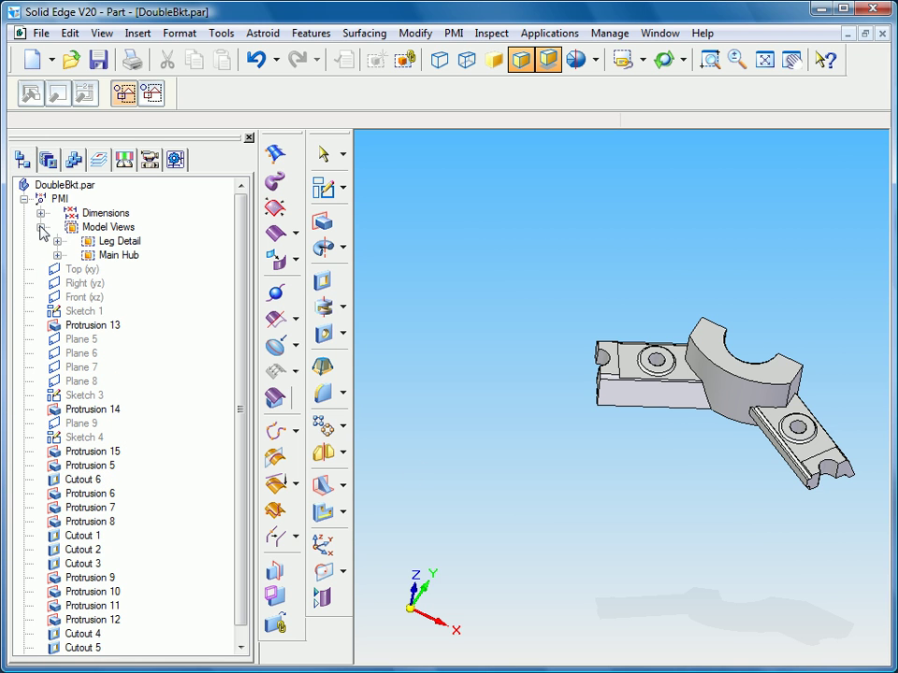
pyautogui.rightClick(109, 246)
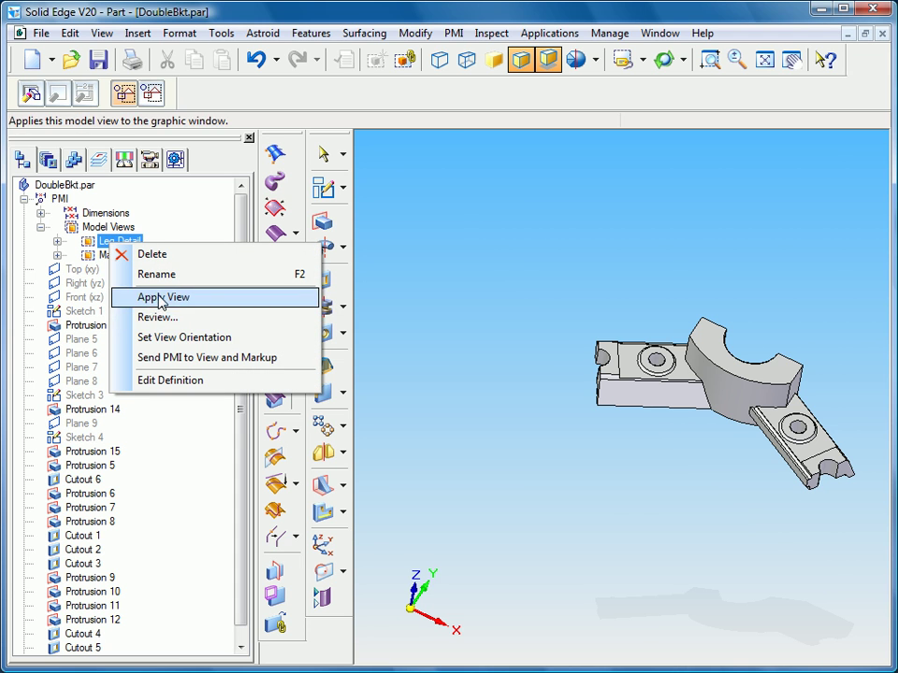
pyautogui.click(165, 319)
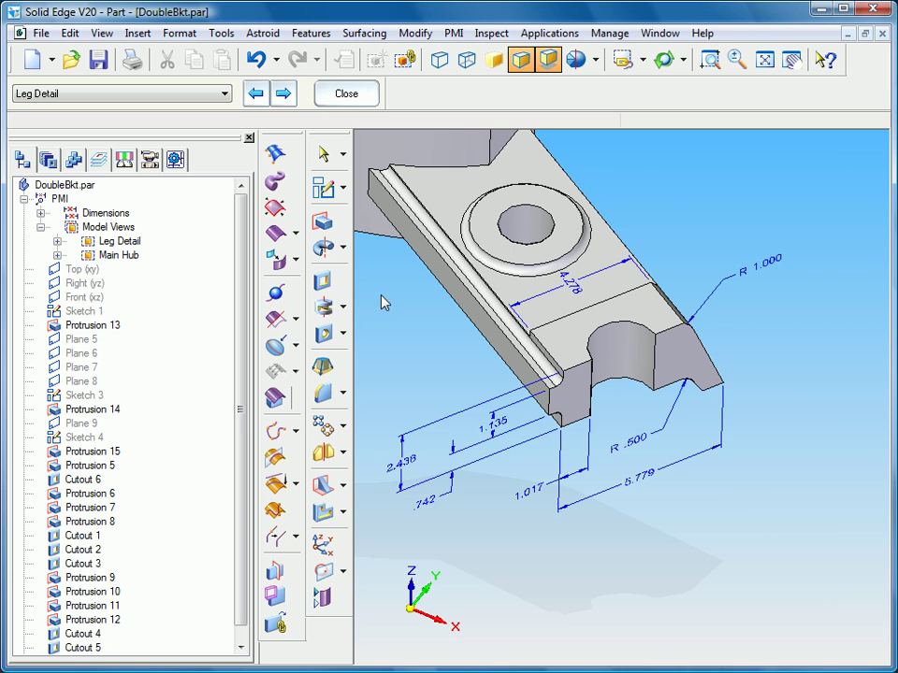
pyautogui.click(284, 93)
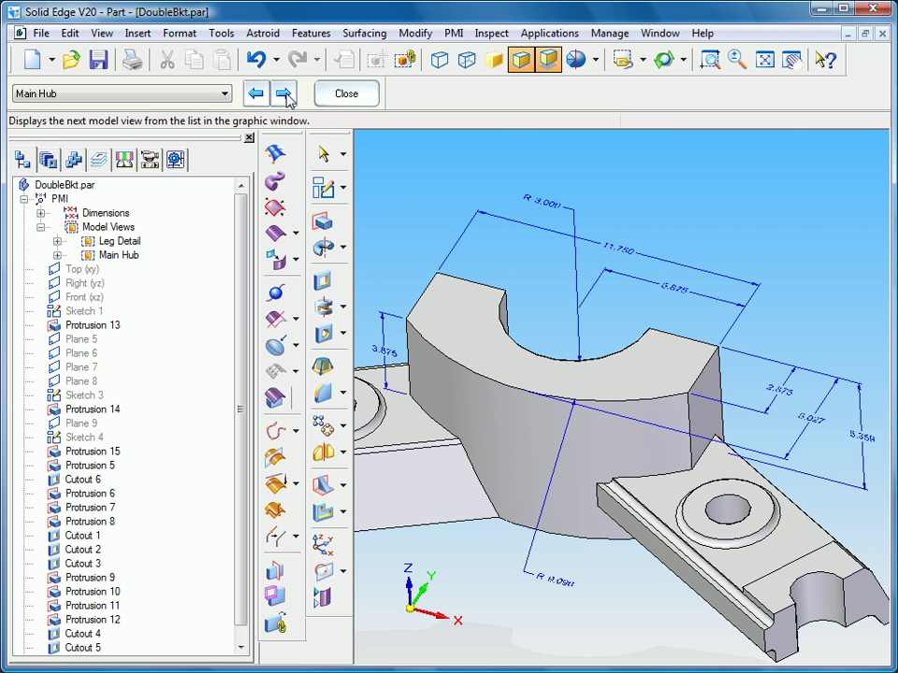
pyautogui.click(356, 96)
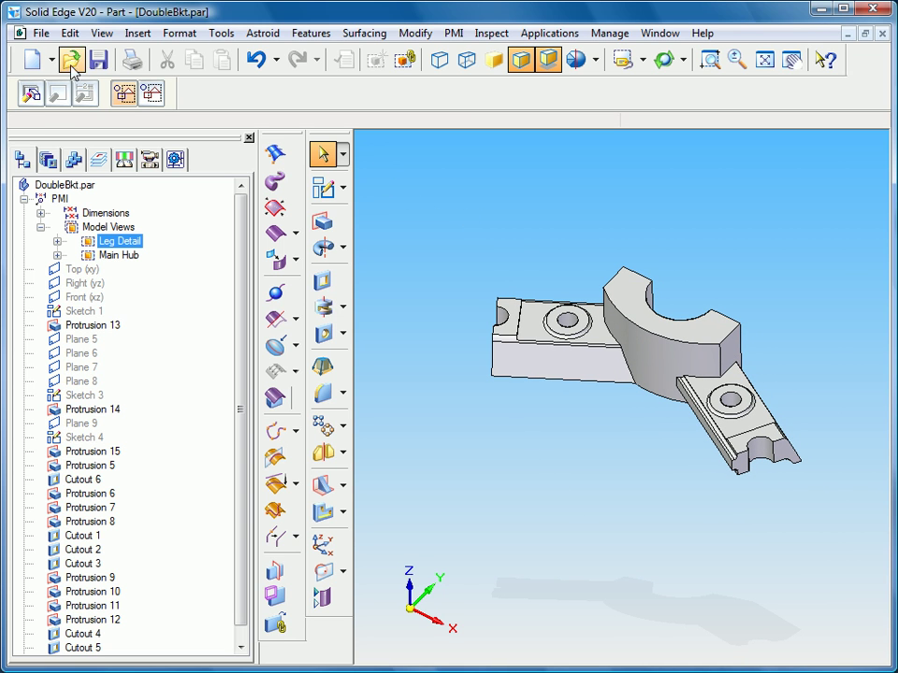
# Create a new drawing of the part from the Spider.Dft template with the view wizard.
pyautogui.click(41, 34)
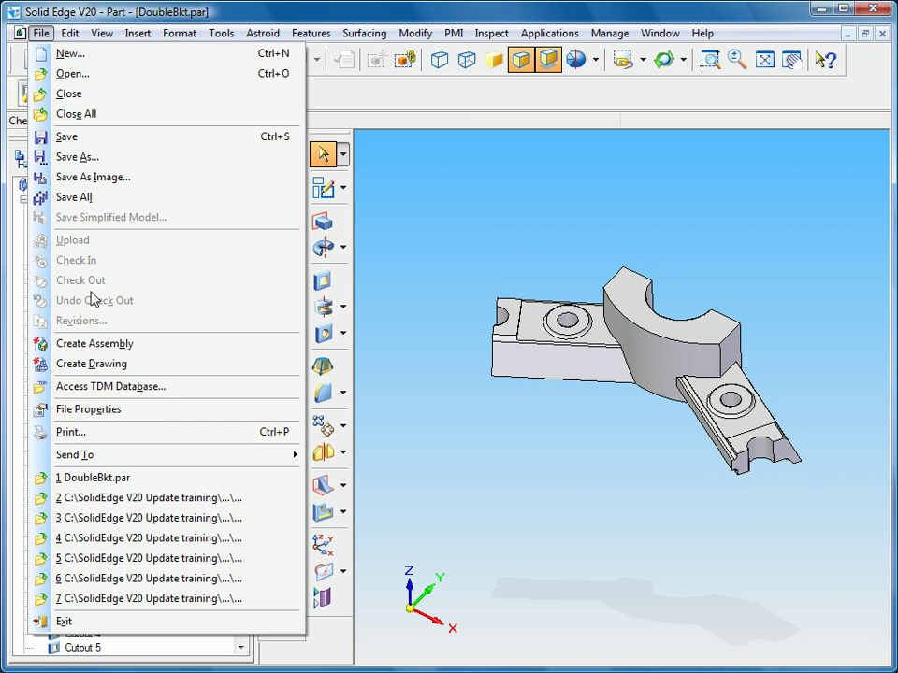
pyautogui.click(97, 365)
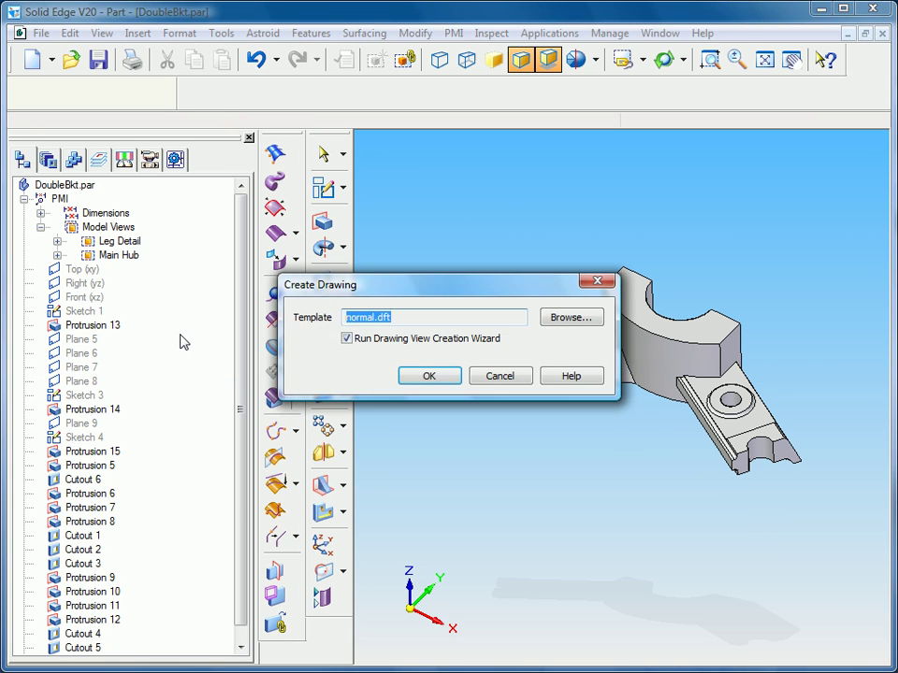
pyautogui.click(550, 321)
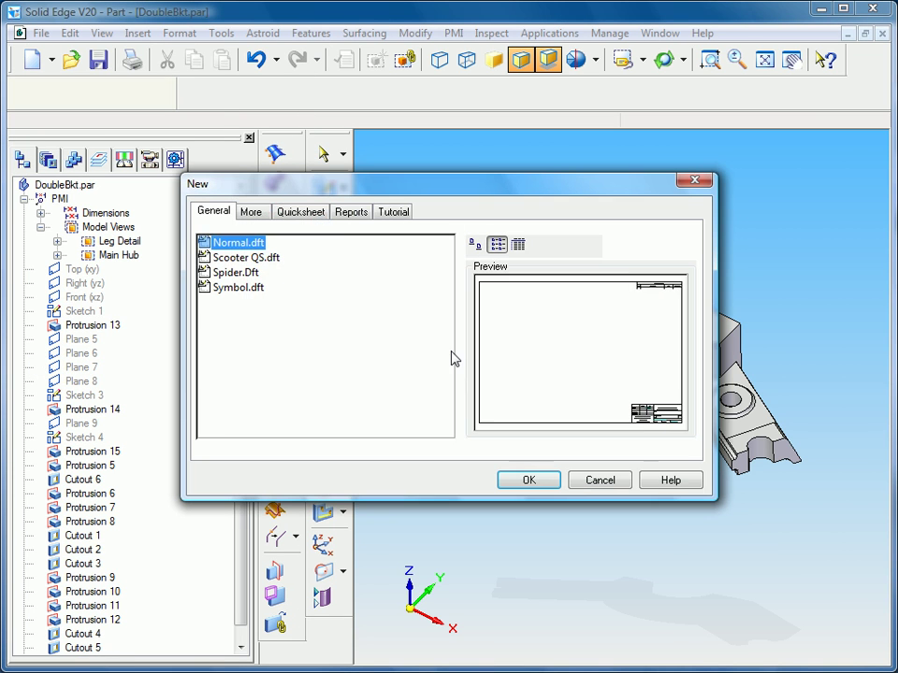
pyautogui.click(236, 272)
pyautogui.click(528, 480)
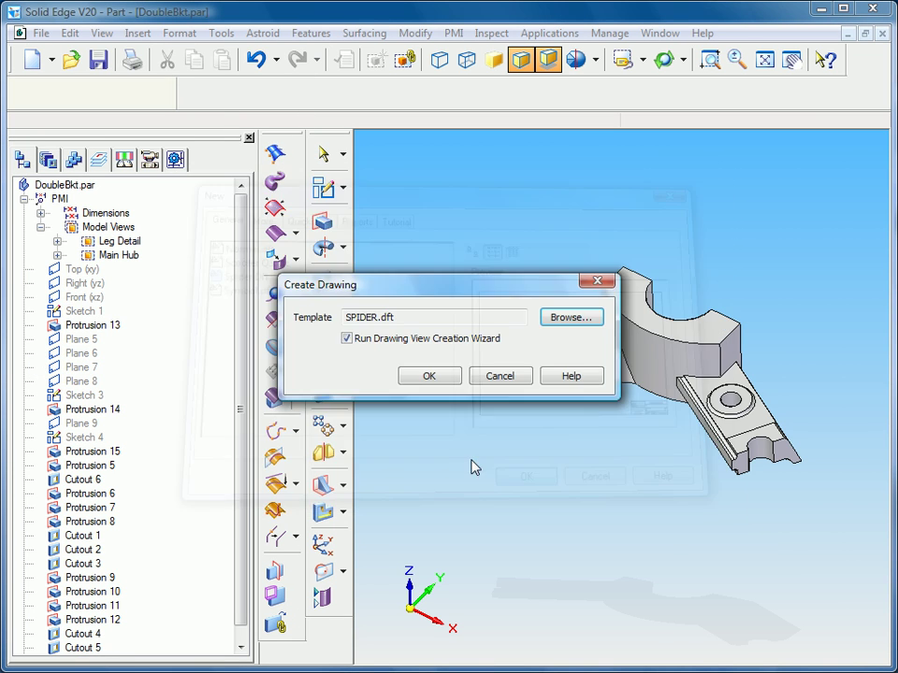
pyautogui.click(430, 376)
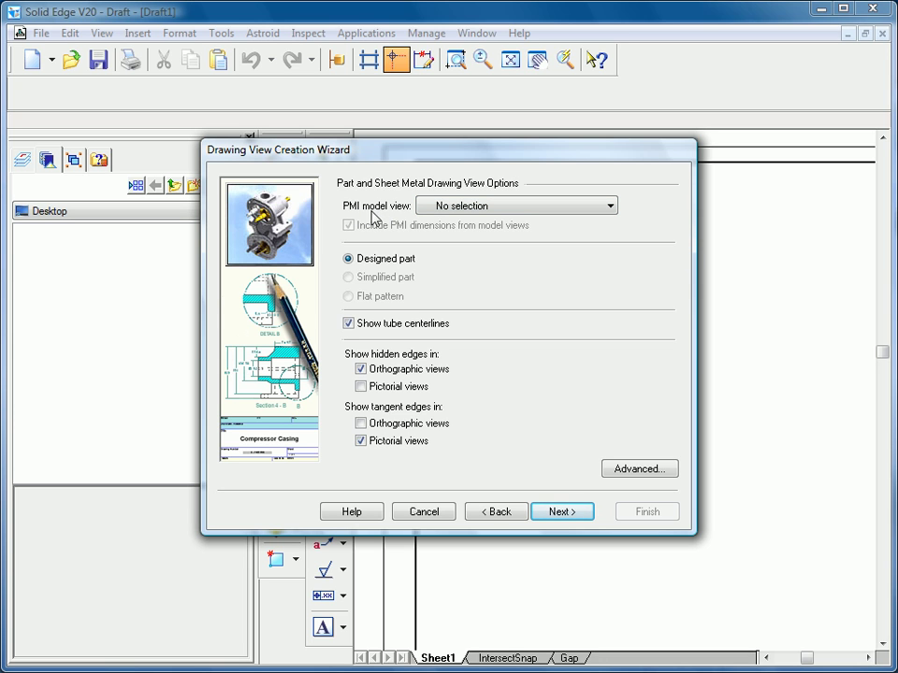
# Place a drawing view based on the Main Hub PMI model view on Sheet1.
pyautogui.click(609, 206)
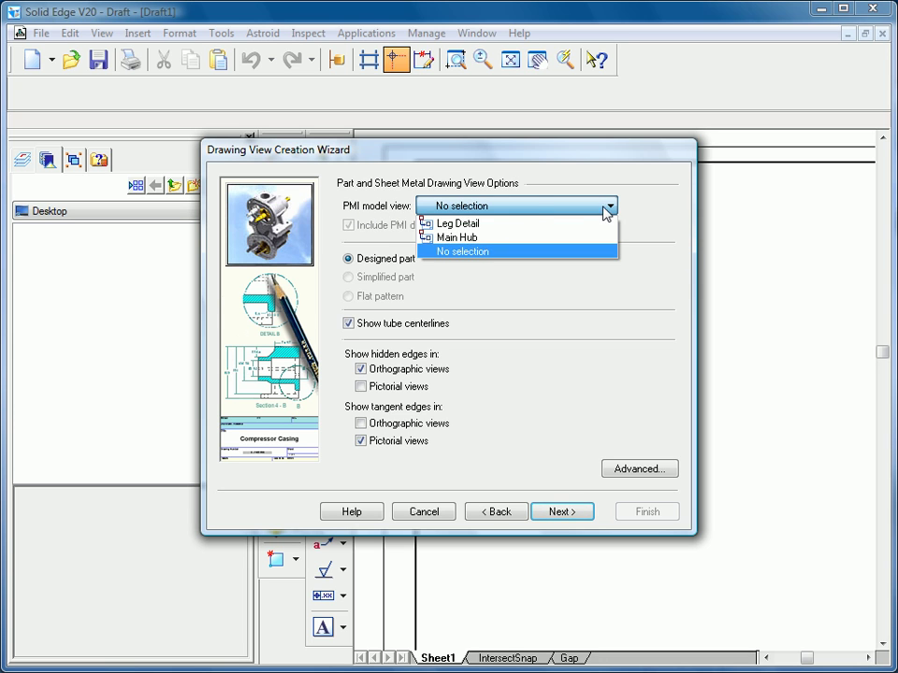
pyautogui.click(464, 242)
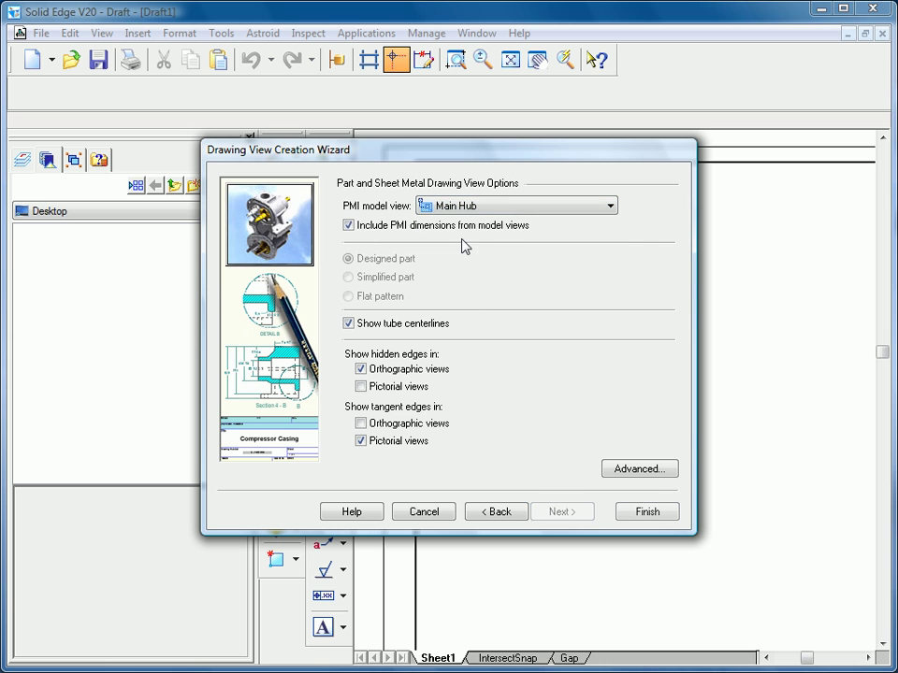
pyautogui.click(647, 514)
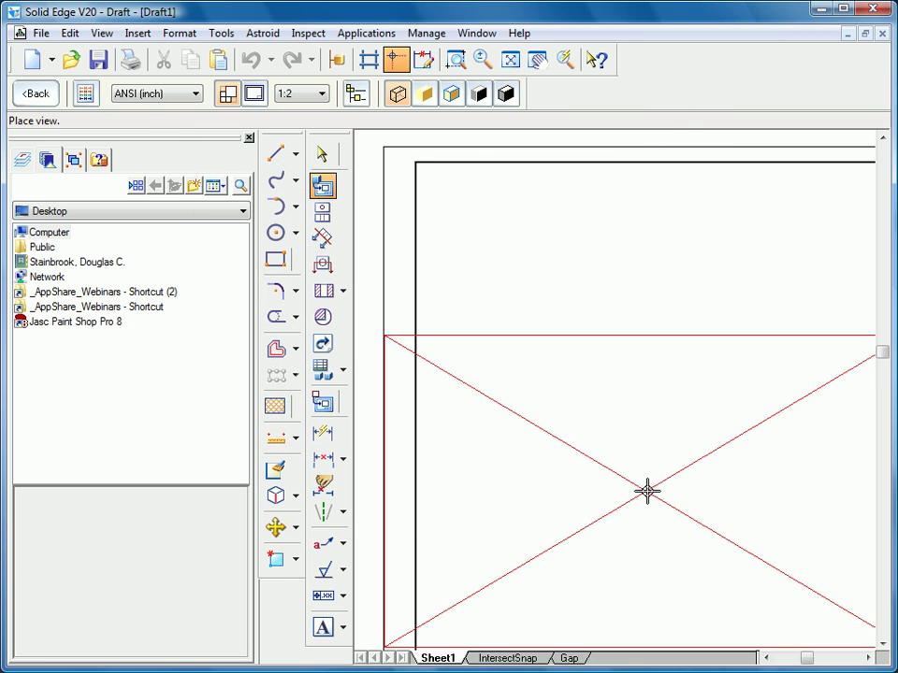
pyautogui.scroll(-4, 642, 489)
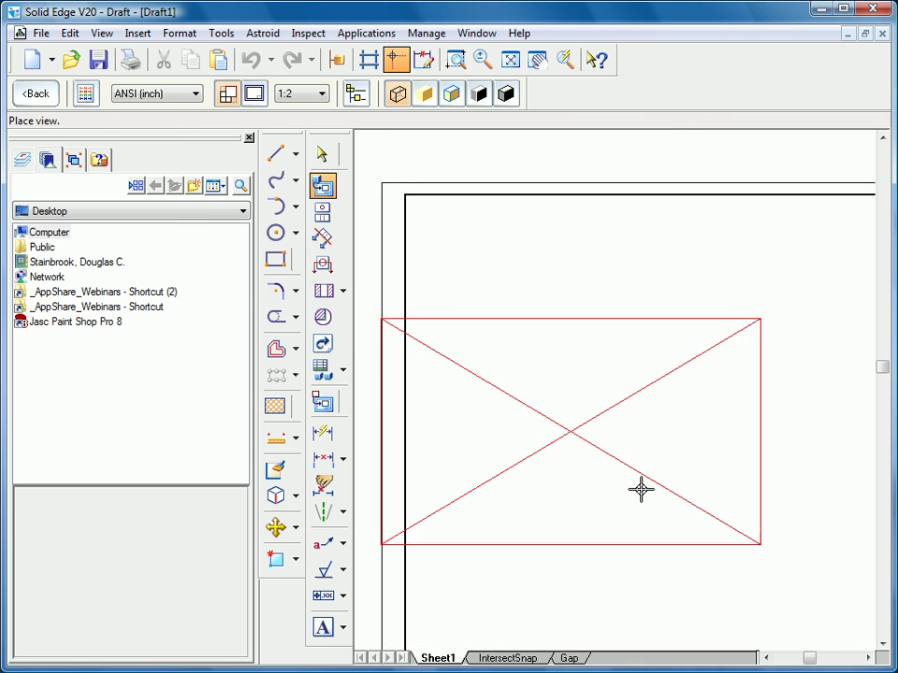
pyautogui.scroll(-1, 642, 490)
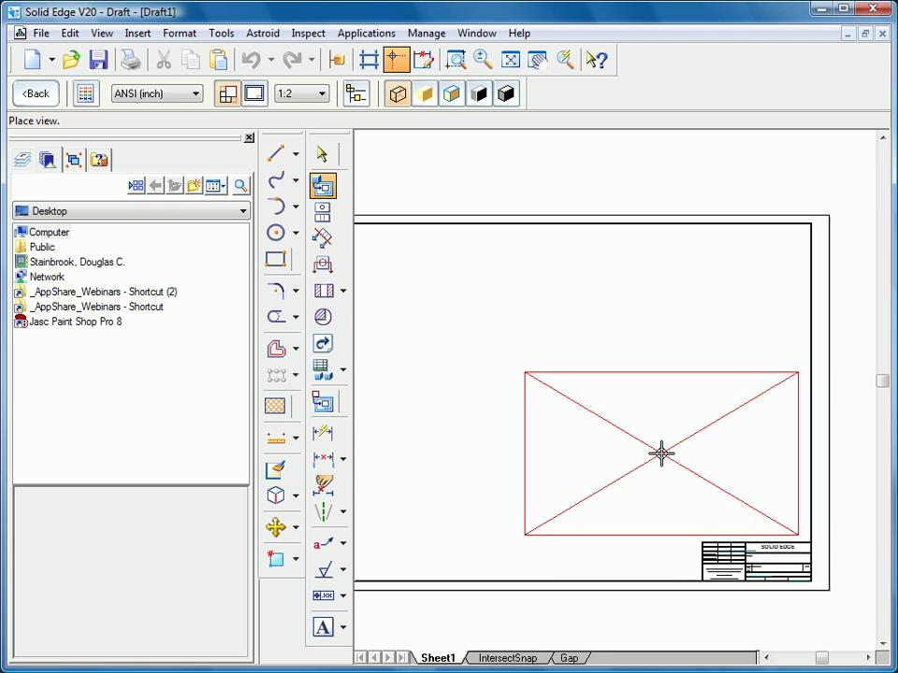
pyautogui.click(666, 455)
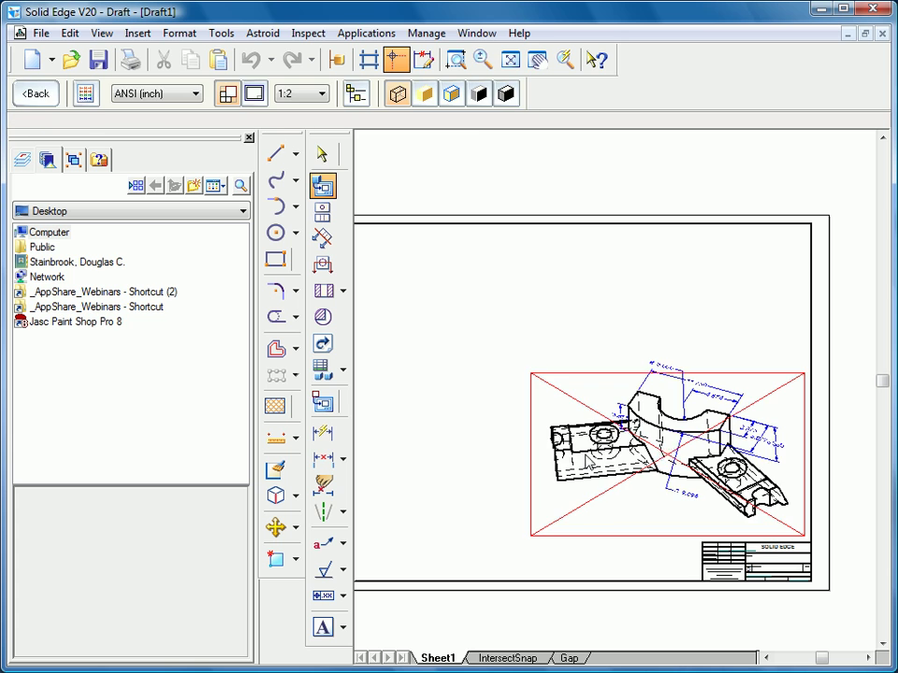
# Zoom in on the Main Hub view and set it to Shaded with Visible Edges.
pyautogui.click(455, 59)
pyautogui.moveTo(526, 333); pyautogui.dragTo(801, 527)
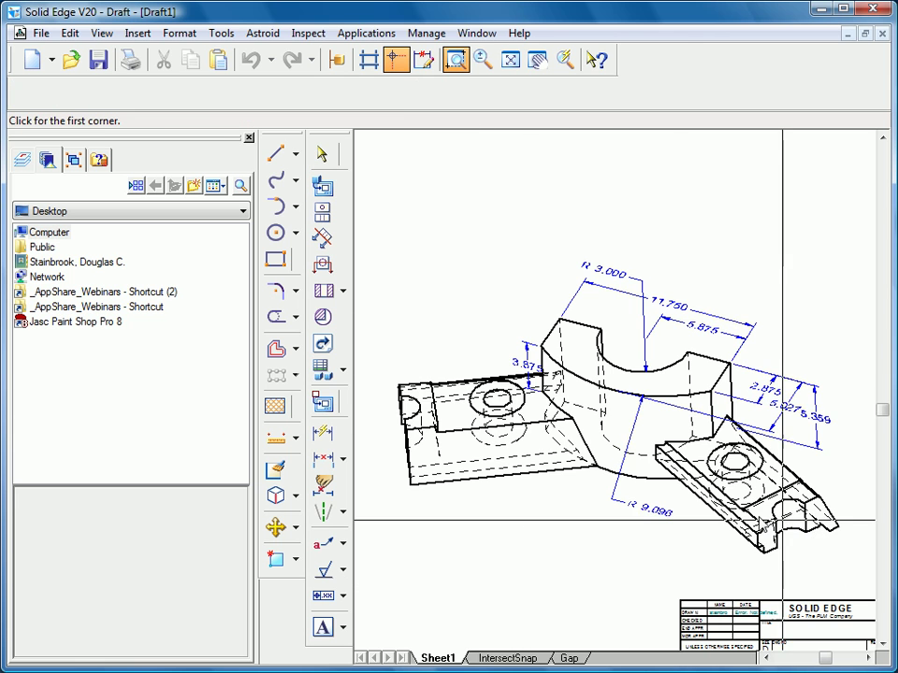
pyautogui.press('Escape')
pyautogui.click(580, 381)
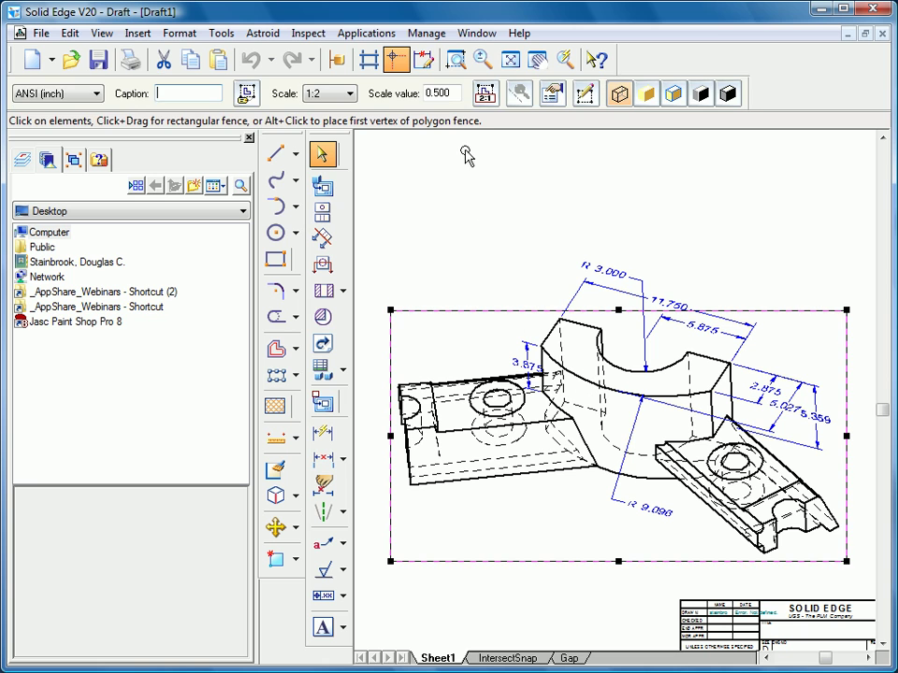
pyautogui.click(672, 93)
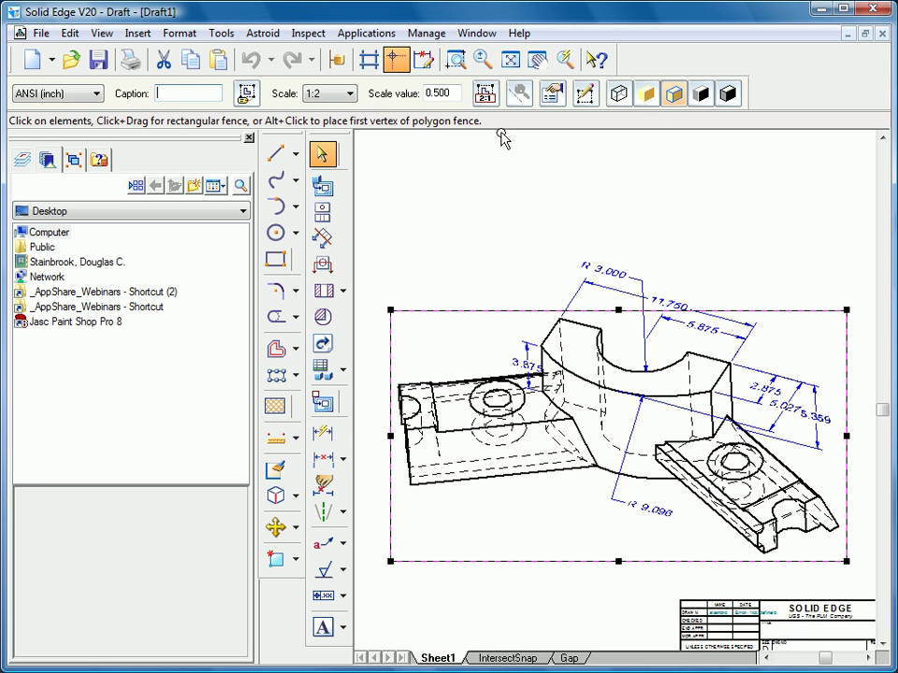
# Turn off hidden edges in the view's Display properties and apply the change.
pyautogui.click(550, 93)
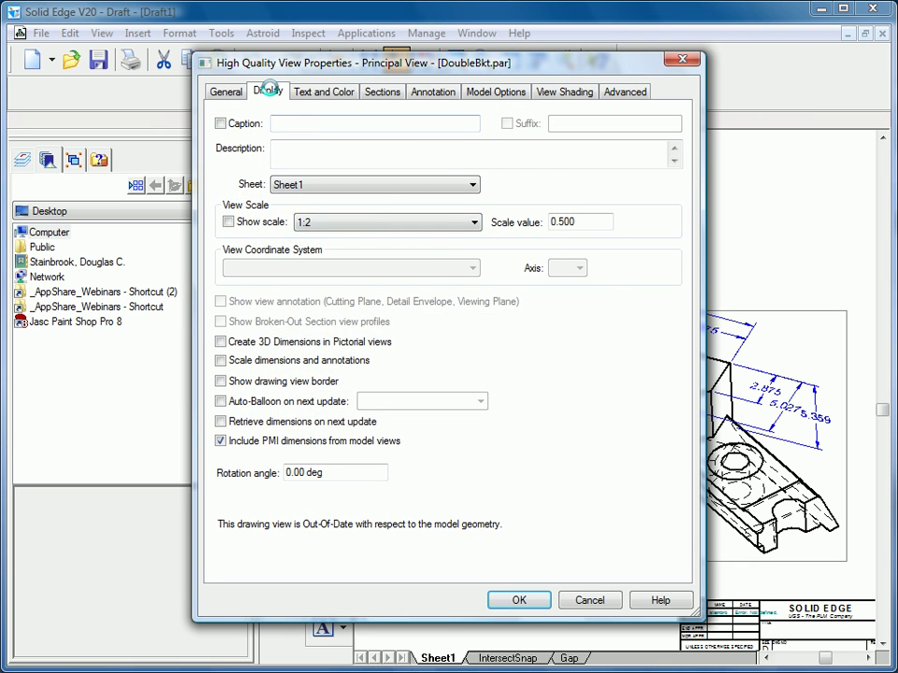
pyautogui.click(268, 91)
pyautogui.click(442, 264)
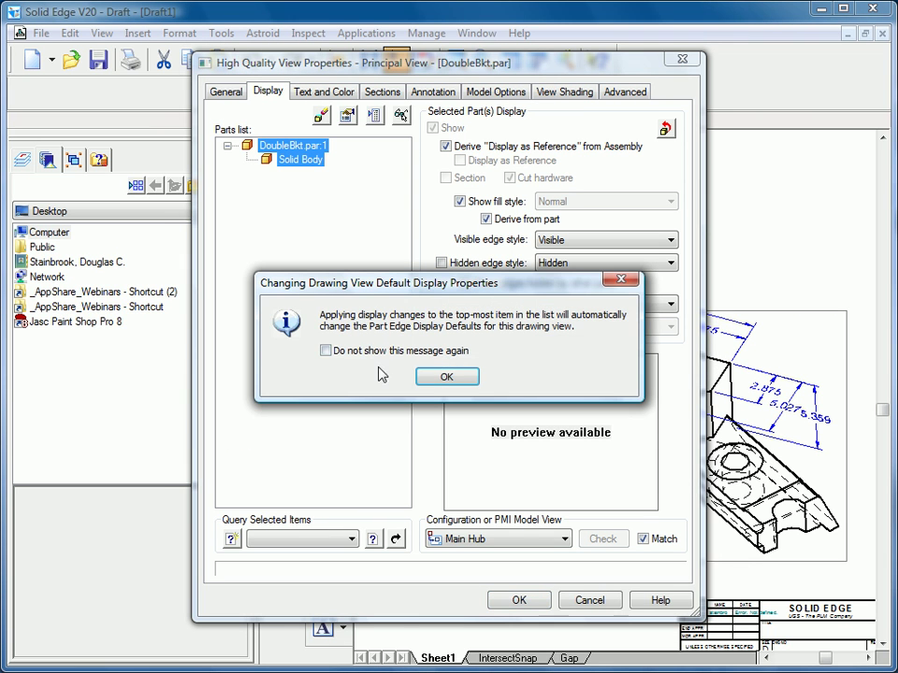
pyautogui.click(370, 353)
pyautogui.click(421, 376)
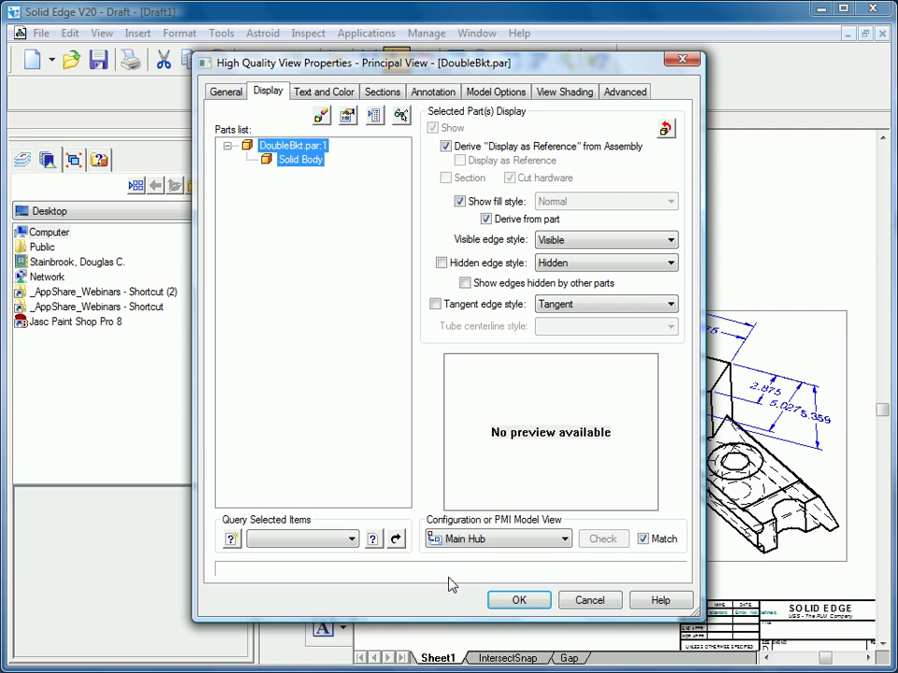
pyautogui.click(518, 600)
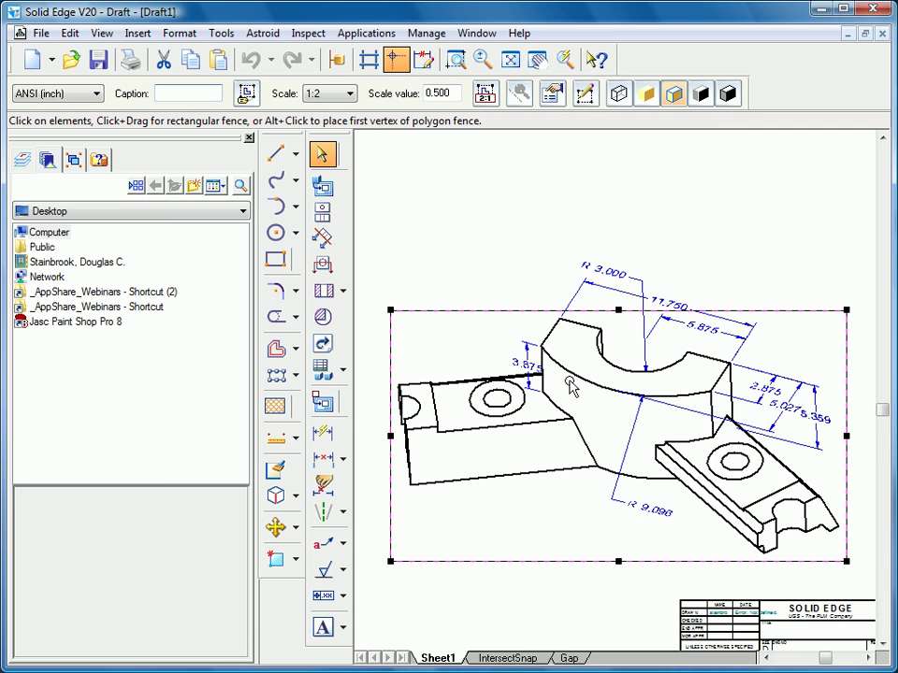
# Update the drawing view so the shading appears.
pyautogui.rightClick(571, 388)
pyautogui.click(590, 584)
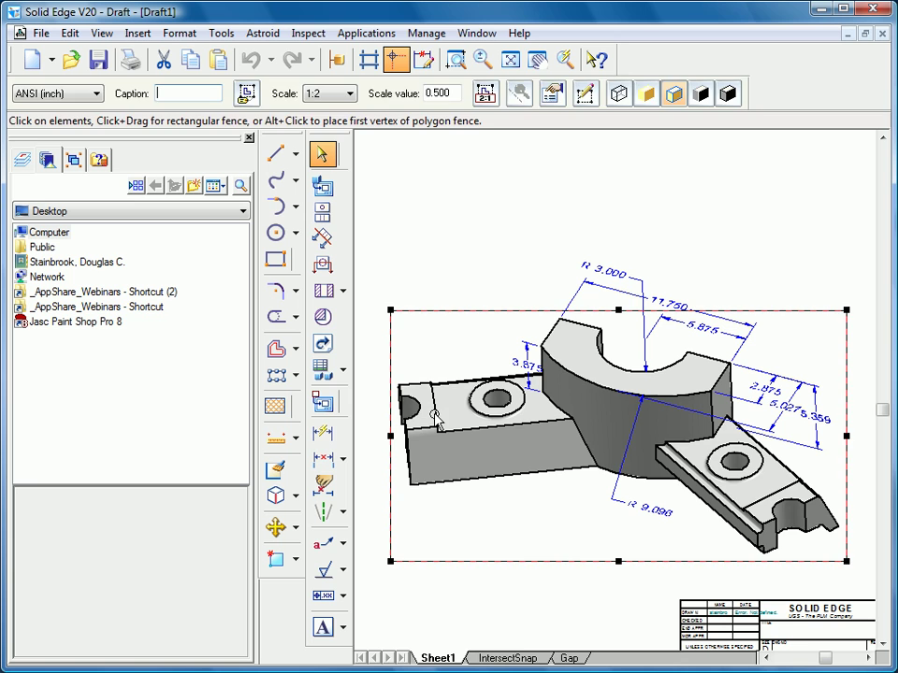
pyautogui.click(542, 248)
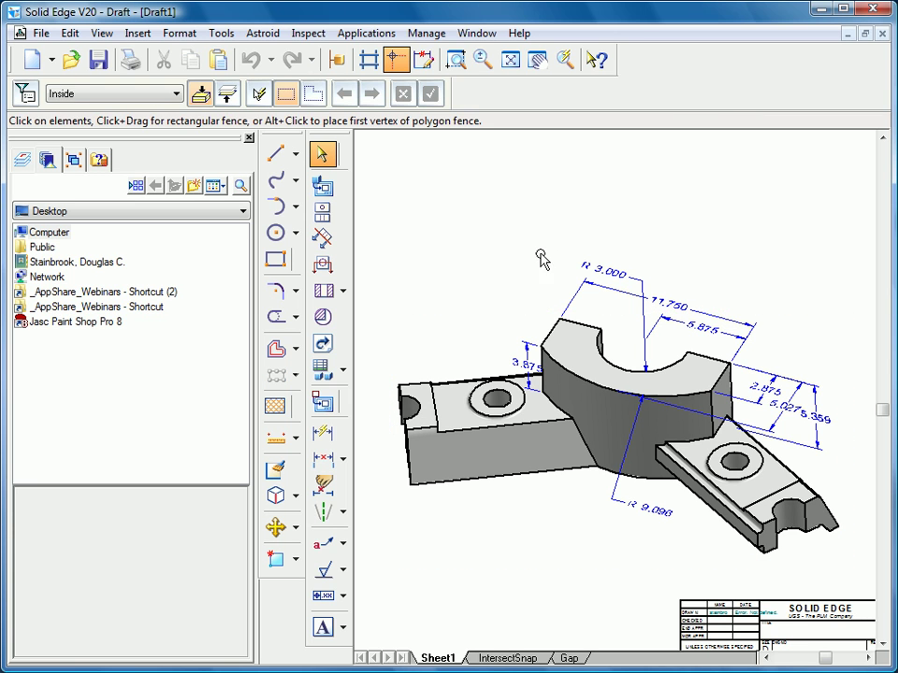
# Drag the R 3.000, 11.750 and 5.875 dimensions upward, clear of the part.
pyautogui.click(605, 272)
pyautogui.moveTo(613, 278); pyautogui.dragTo(559, 265)
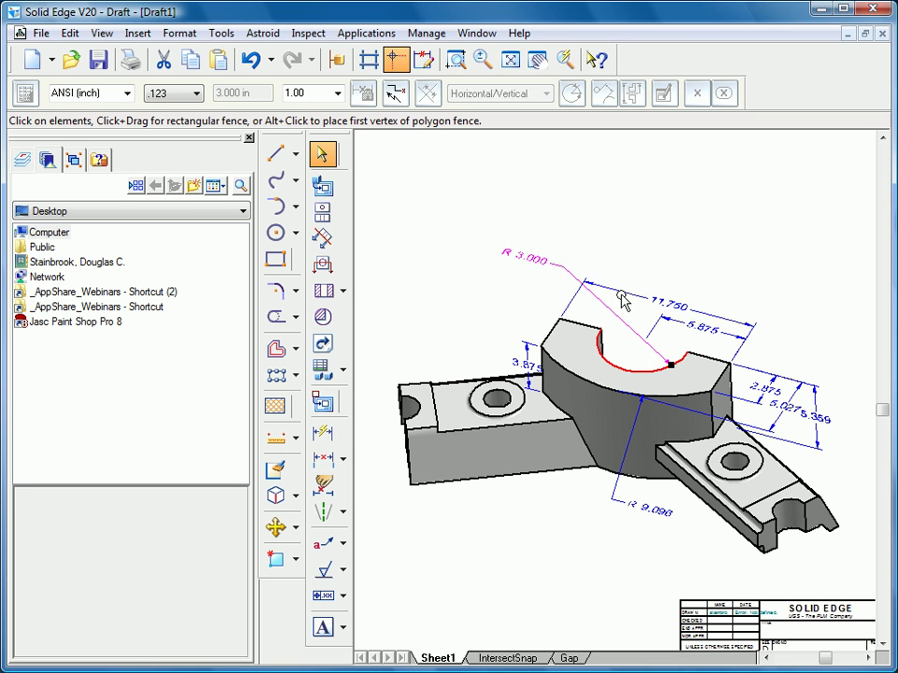
pyautogui.click(627, 296)
pyautogui.moveTo(627, 297); pyautogui.dragTo(637, 267)
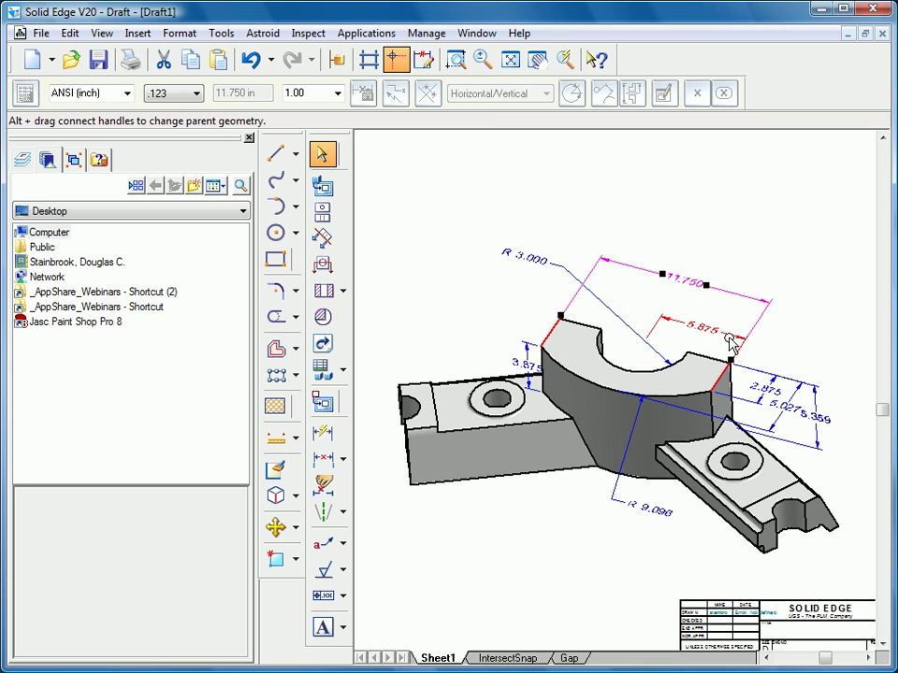
pyautogui.moveTo(706, 327)
pyautogui.mouseDown()
pyautogui.moveTo(692, 325)
pyautogui.moveTo(721, 318)
pyautogui.moveTo(697, 341)
pyautogui.mouseUp()
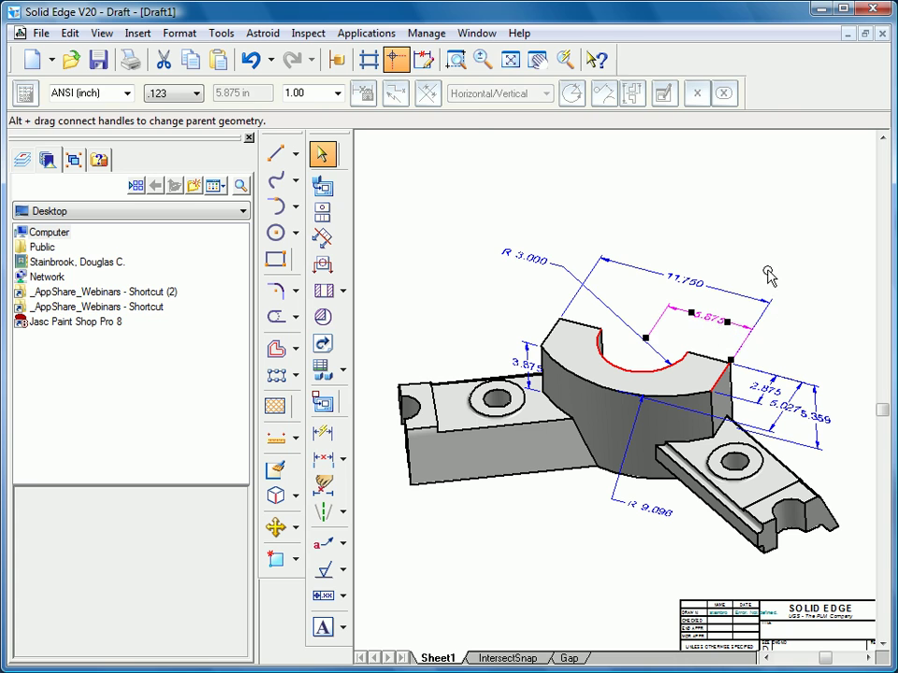